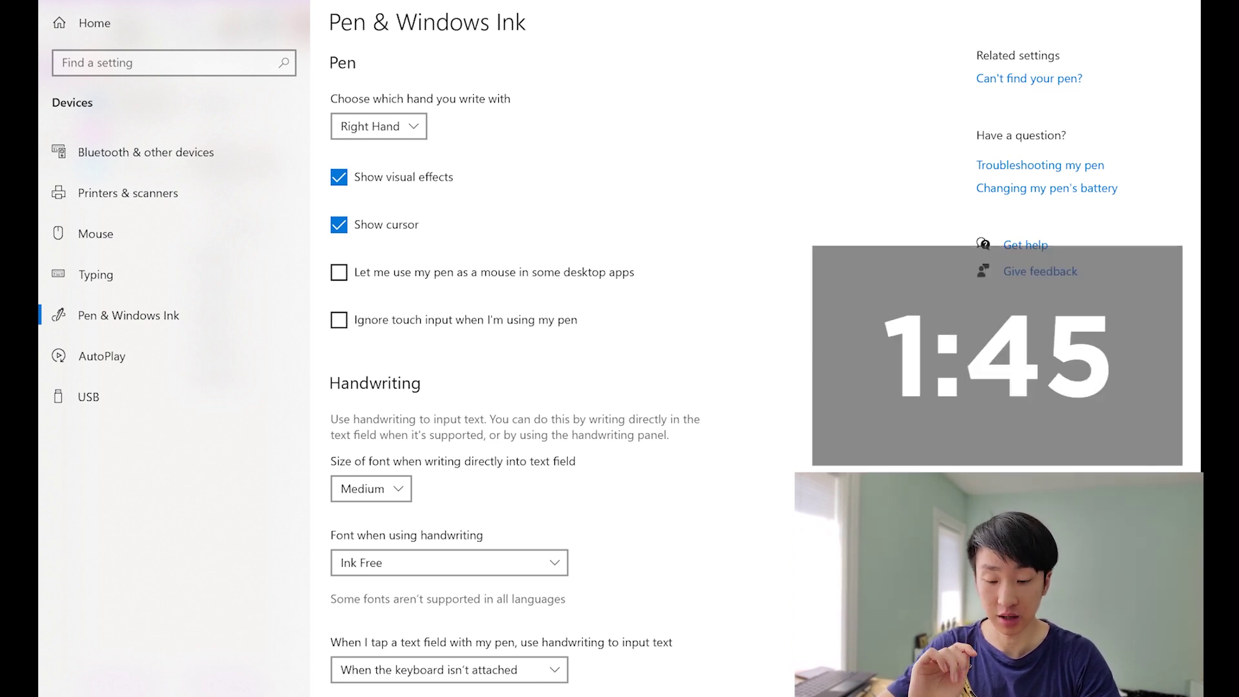
- Examine the pen, handwriting and pen shortcut options in the Pen & Windows Ink settings
left_click(146, 152)
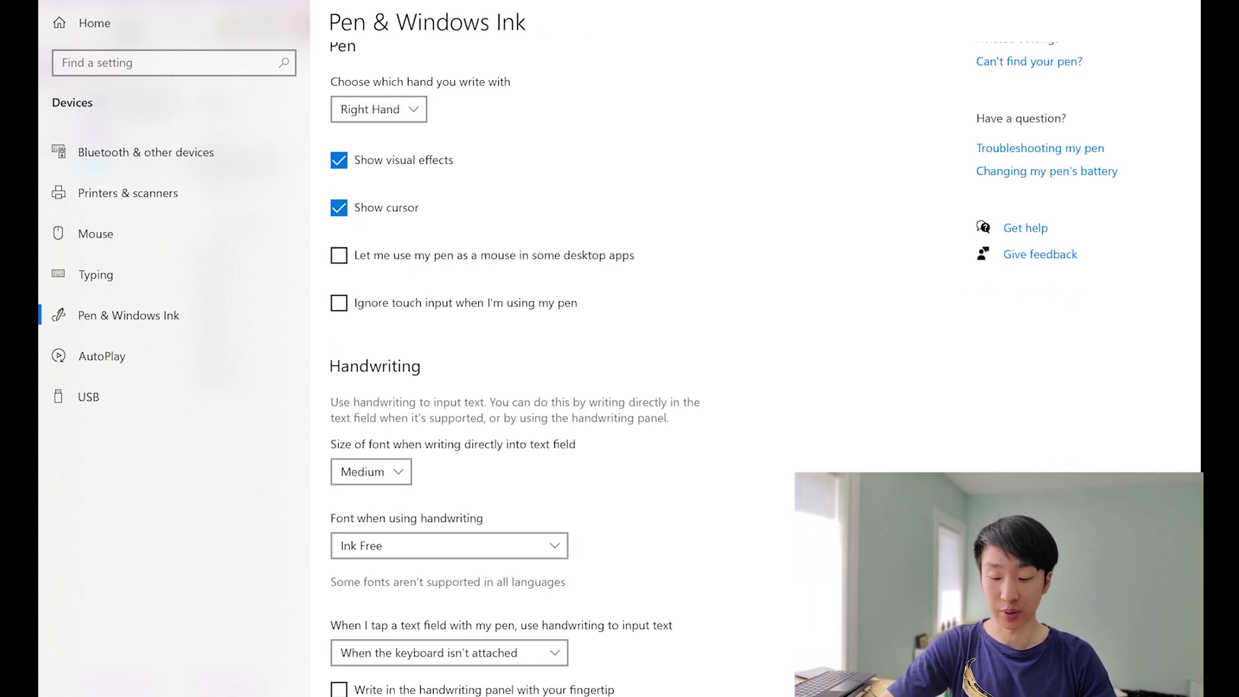
key("super")
key("super")
scroll(620, 361, "up", 1)
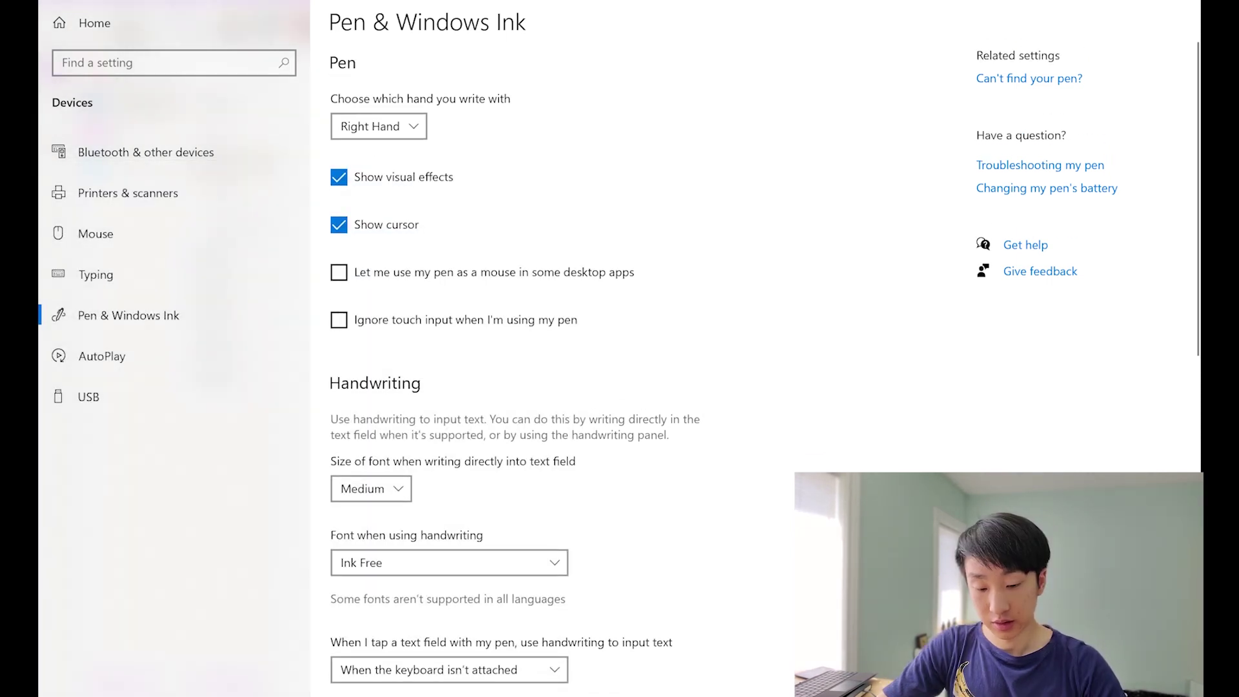
scroll(620, 355, "down", 2)
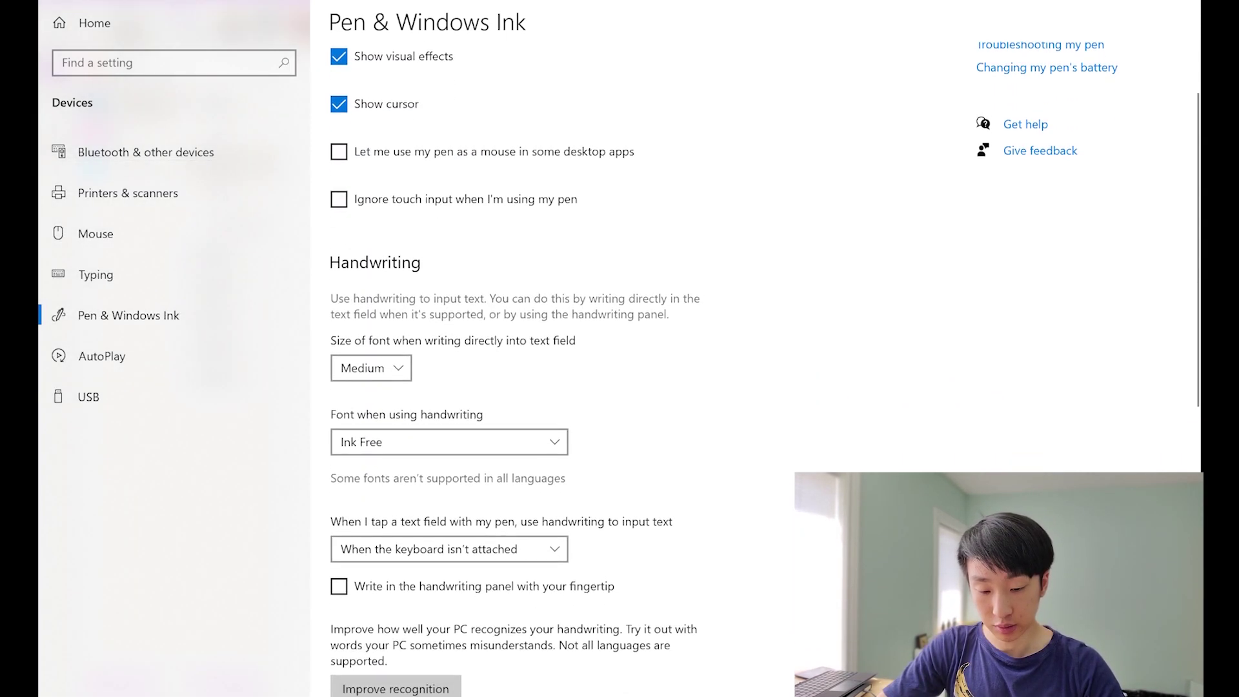
scroll(620, 355, "down", 10)
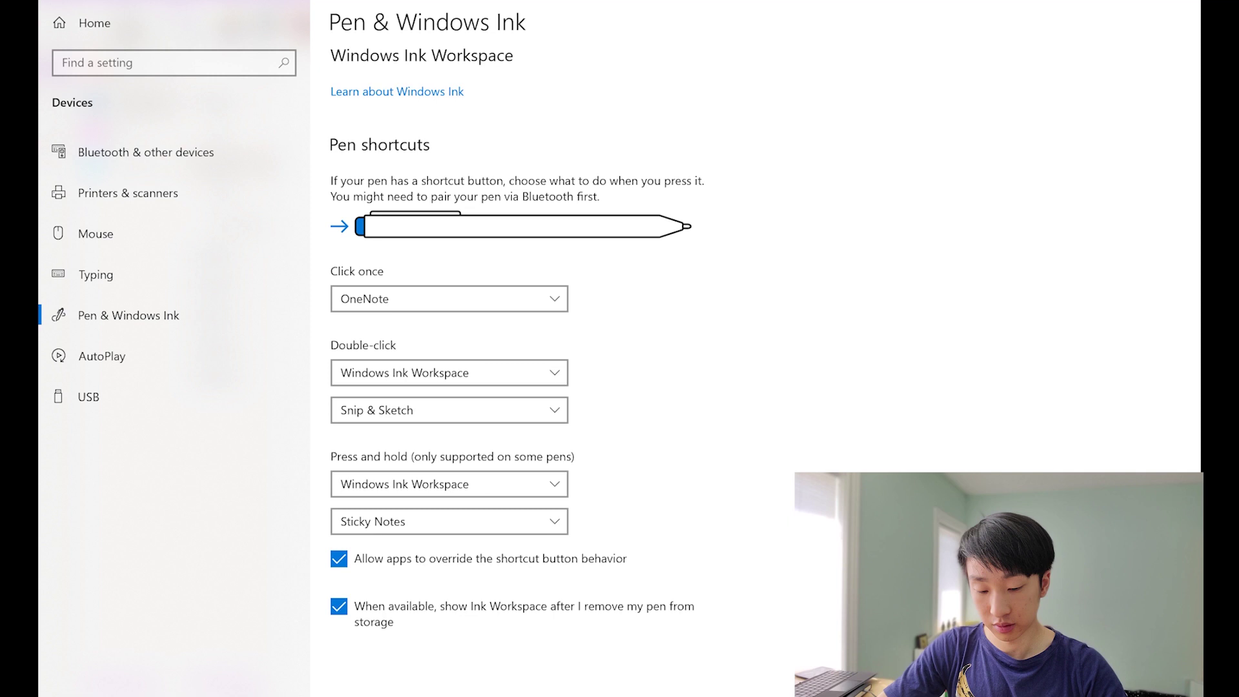
scroll(516, 368, "up", 1)
scroll(517, 367, "down", 1)
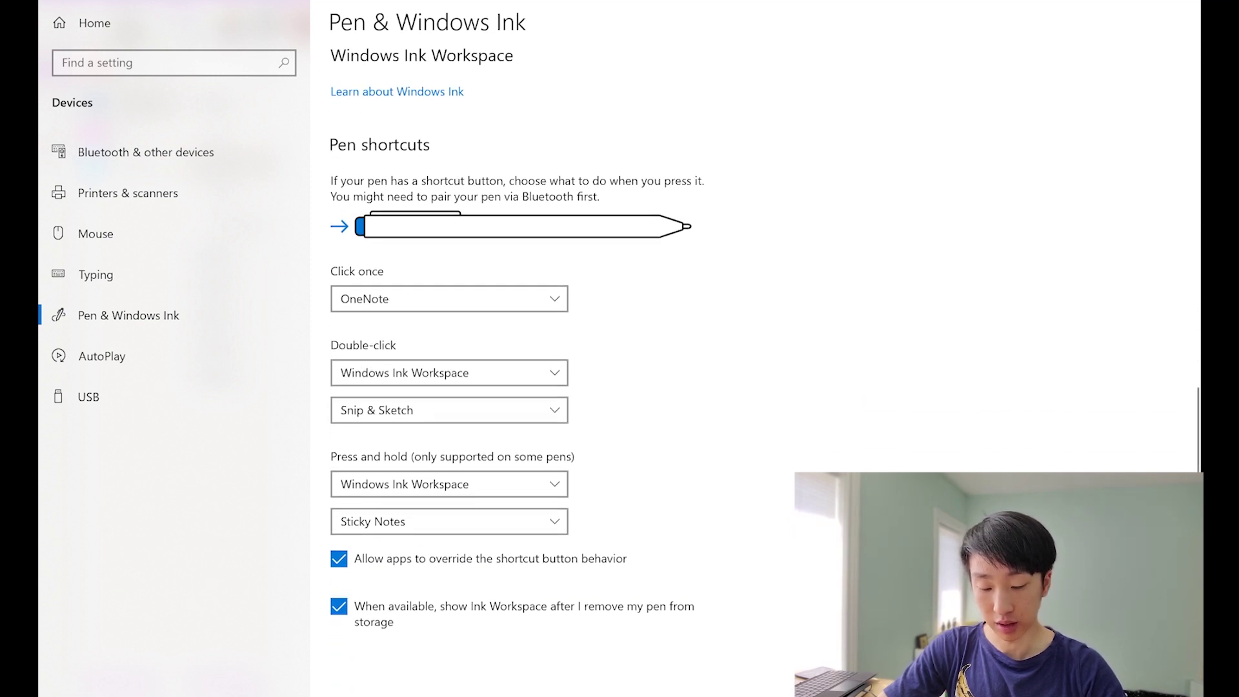
scroll(765, 347, "up", 1)
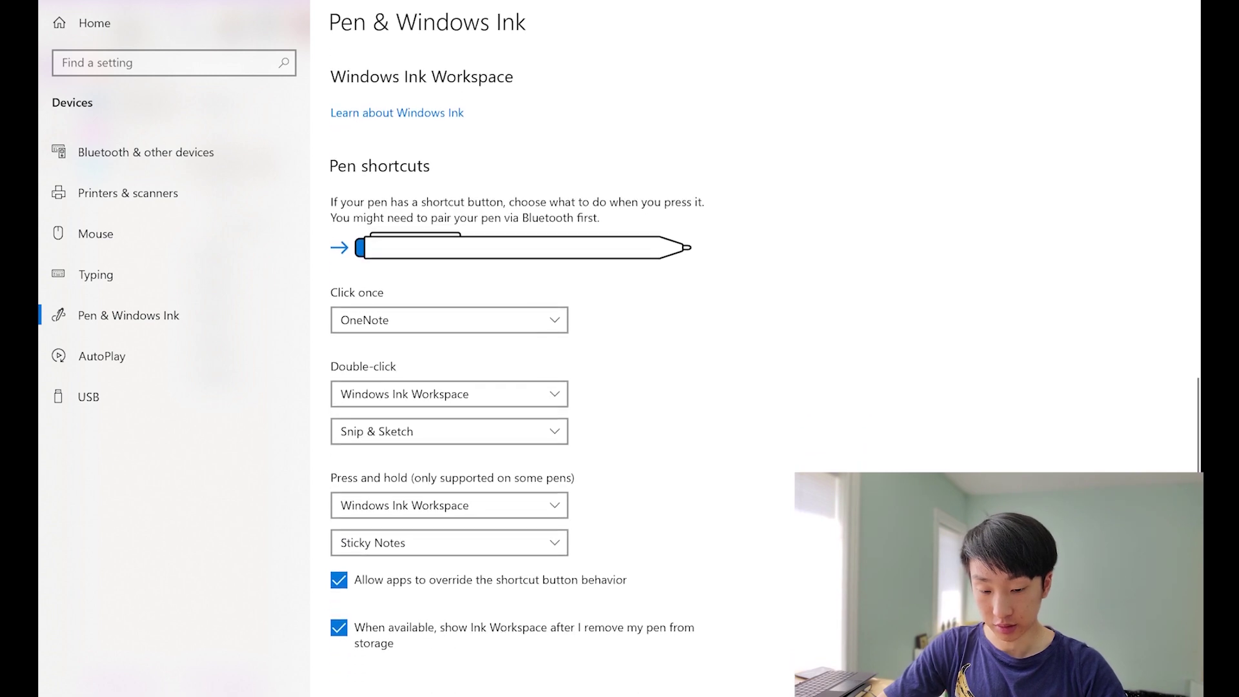
scroll(516, 348, "up", 10)
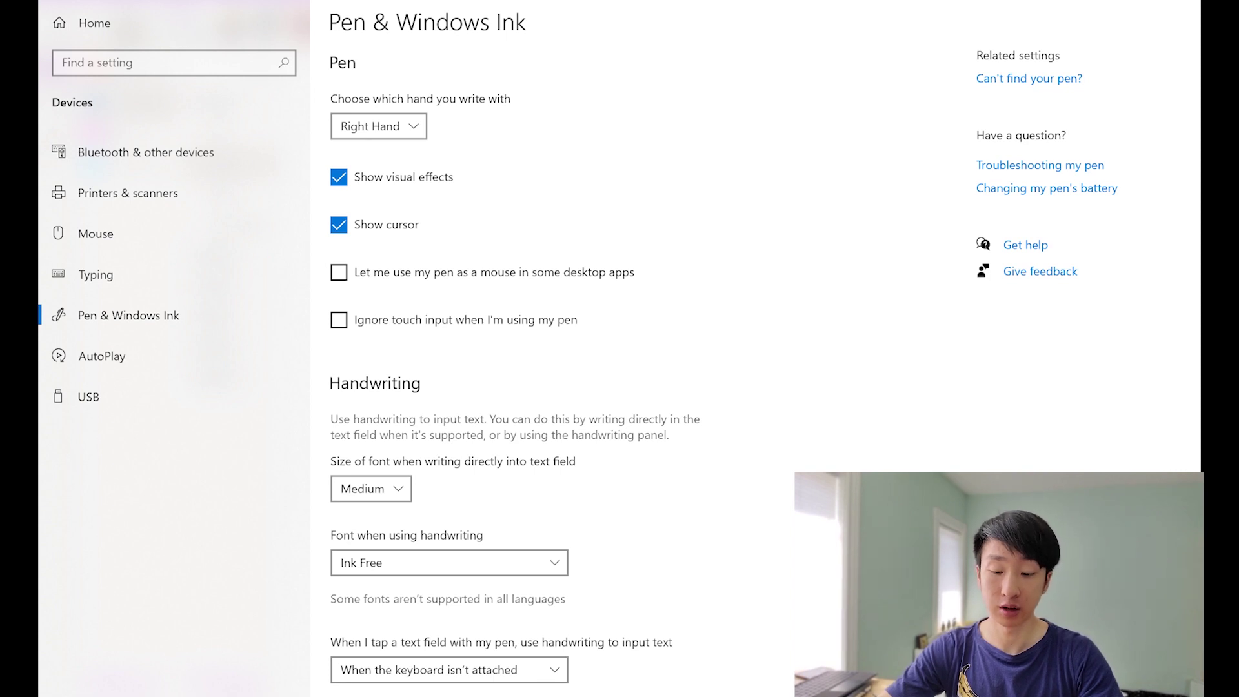
- Open the Printers & scanners settings and inspect the OneNote for Windows 10 and OneNote (Desktop) entries
left_click(128, 193)
scroll(517, 348, "down", 2)
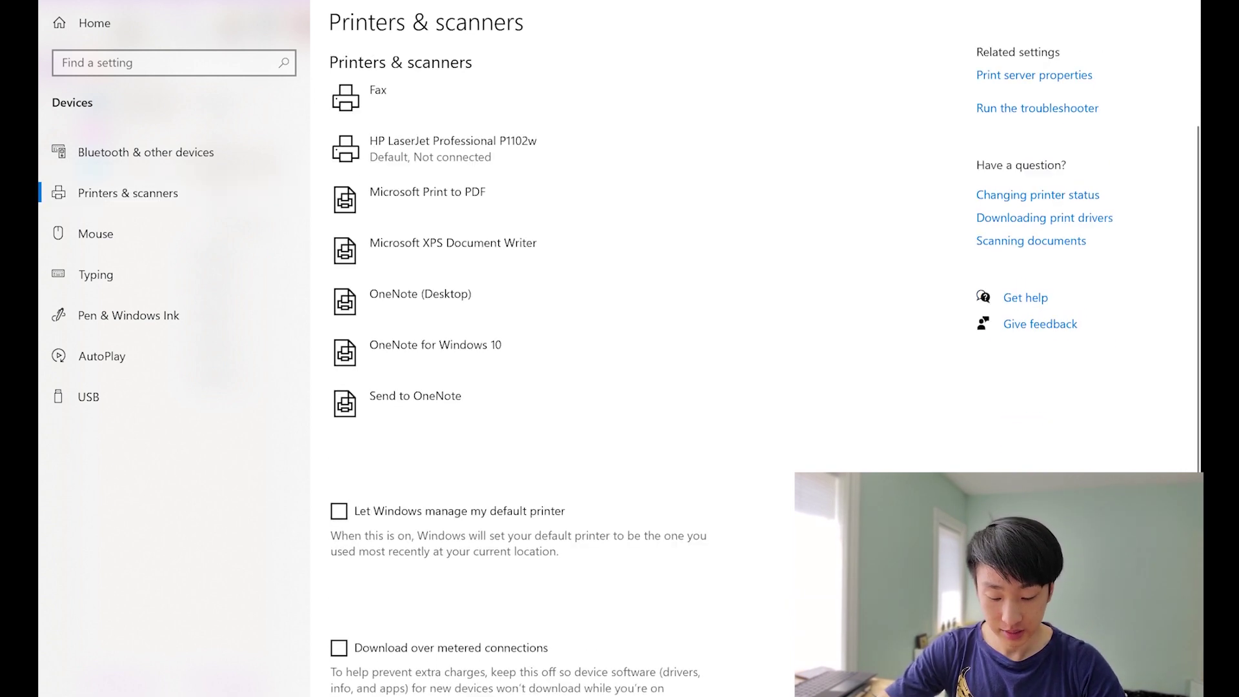
left_click(516, 348)
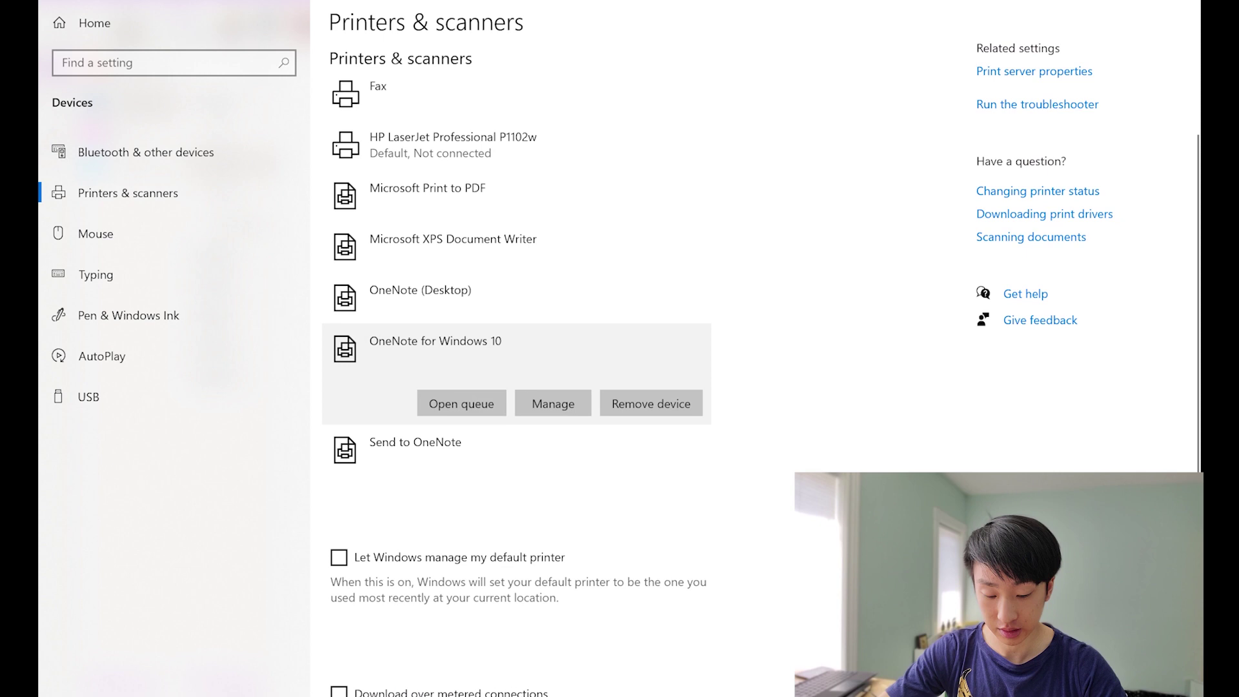
left_click(478, 298)
left_click(461, 352)
left_click(317, 8)
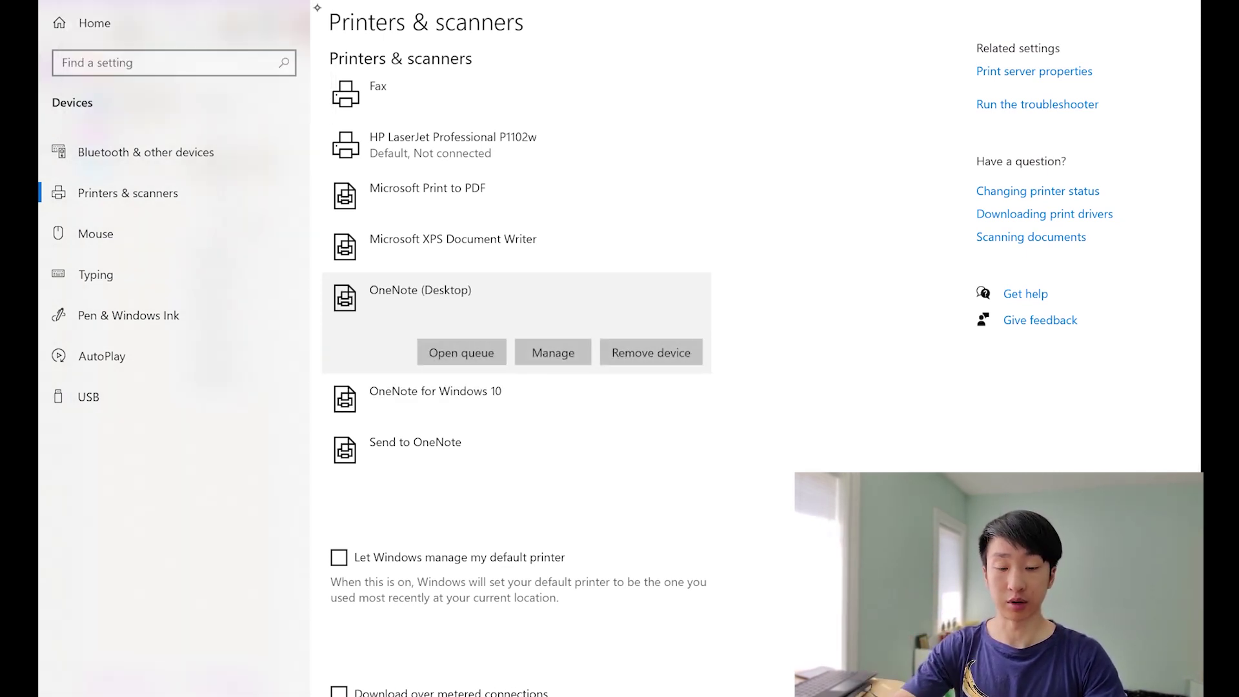
scroll(516, 310, "up", 1)
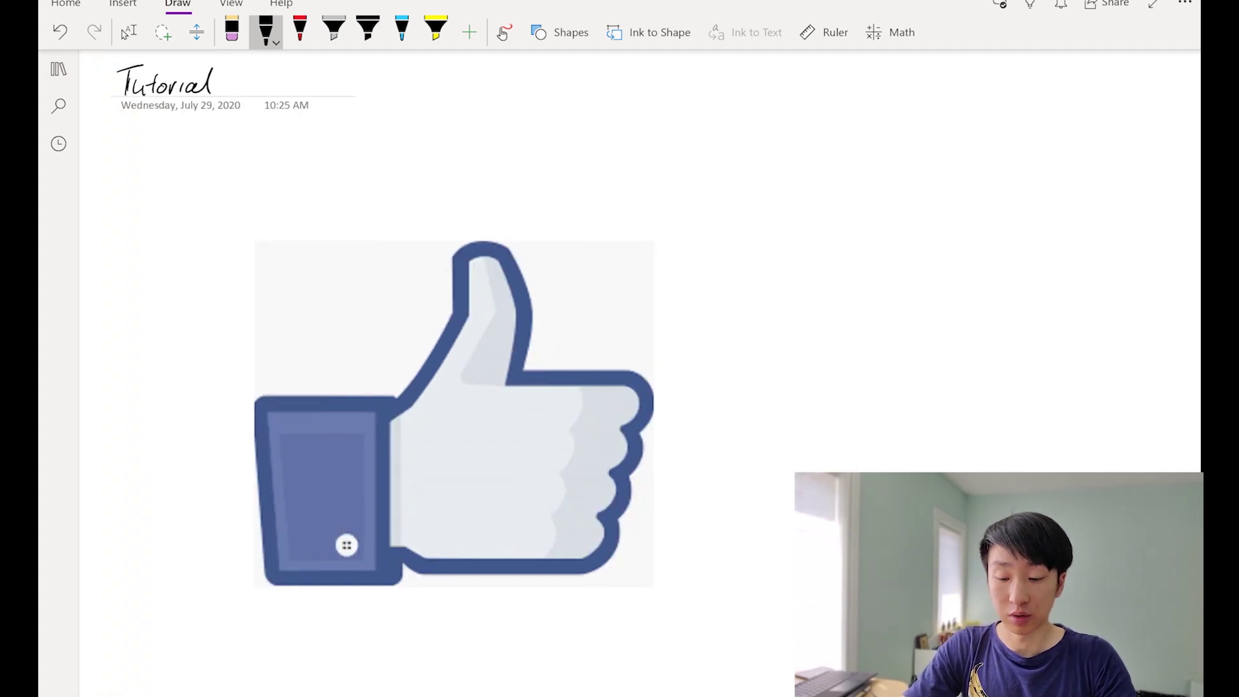
- Switch to OneNote, show the notebook list, view the BMSc Year 1 notebook and return to BMSC Year 2
left_click(58, 68)
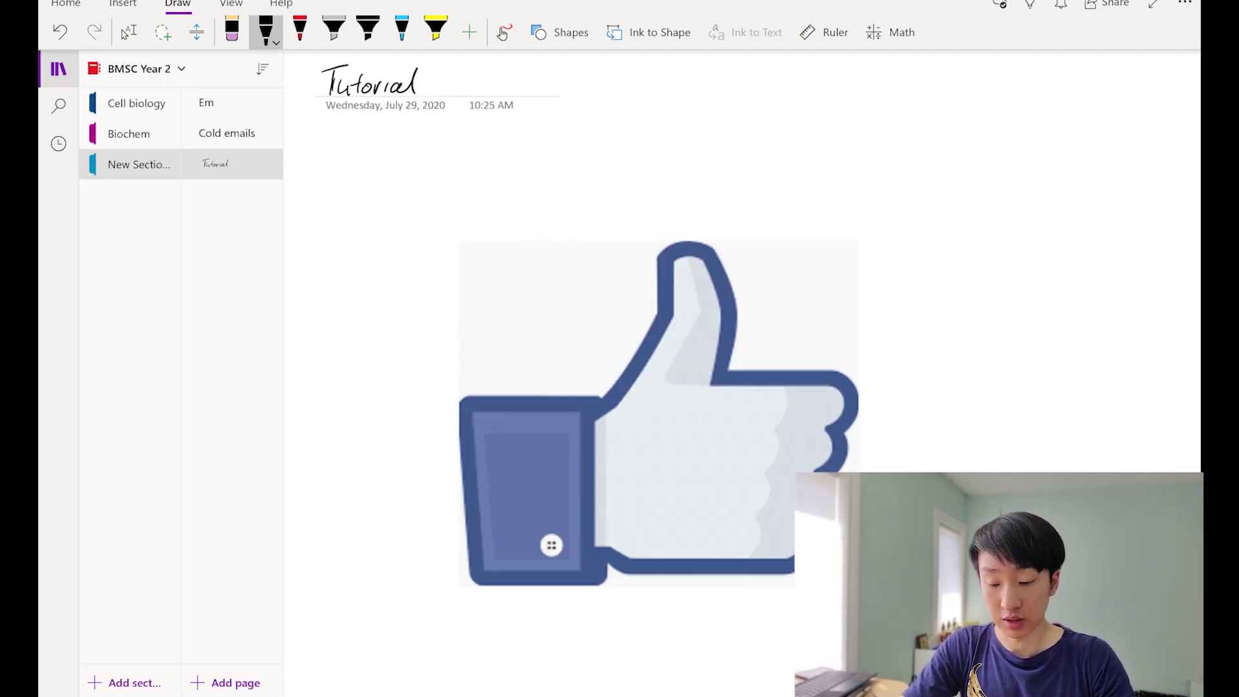
left_click(135, 69)
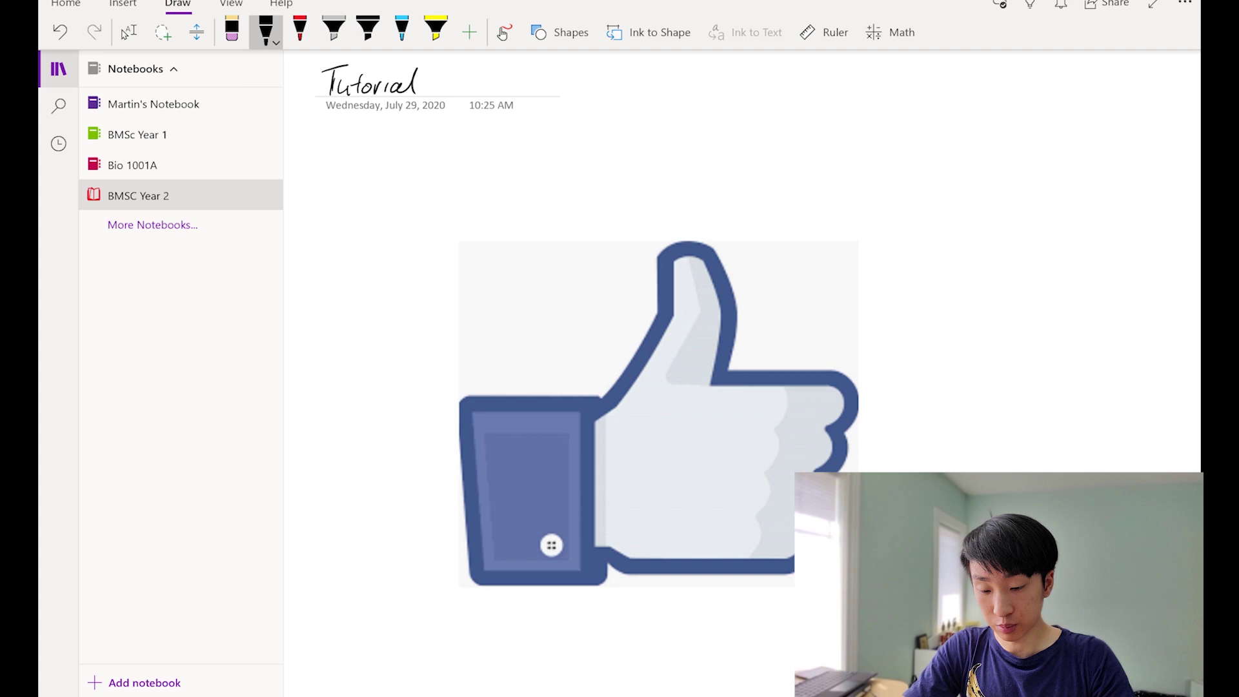
left_click(135, 135)
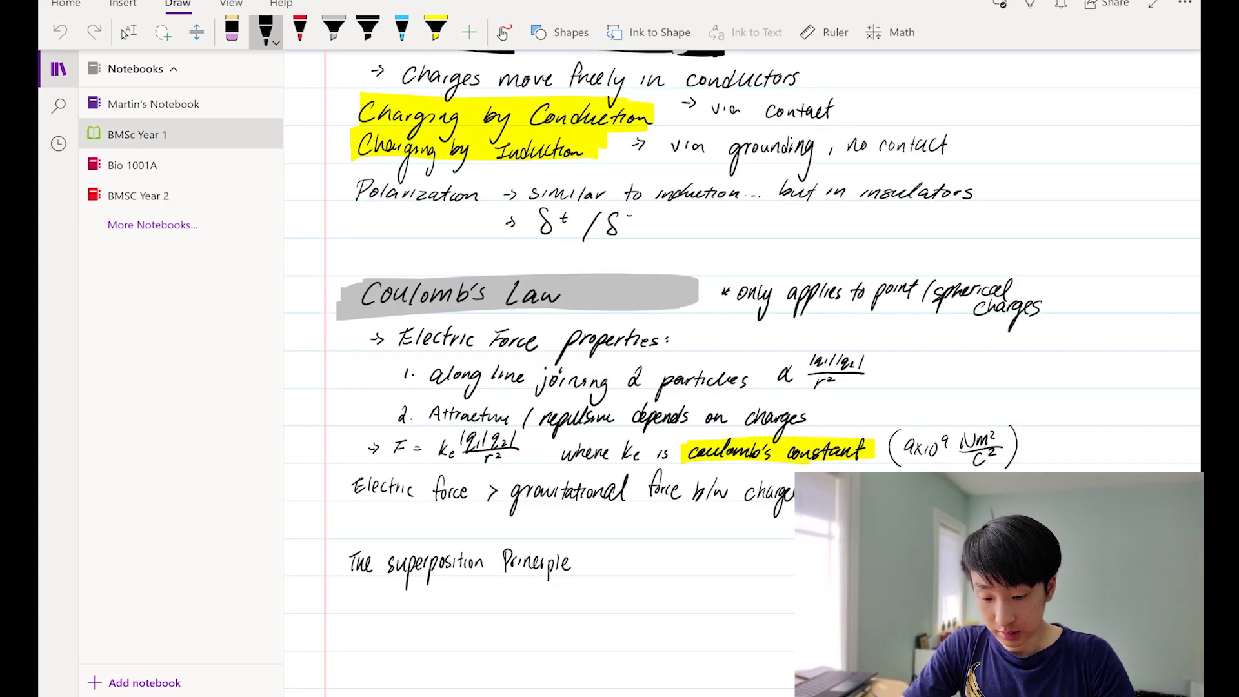
left_click(138, 196)
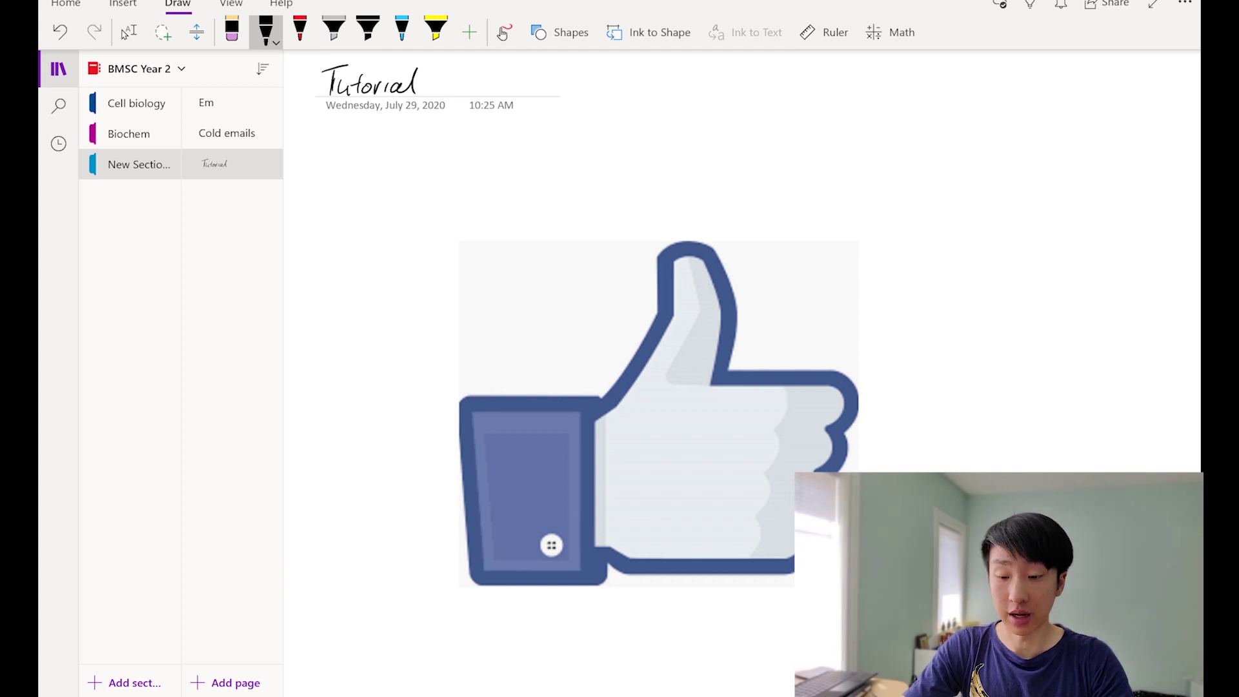
- Open the Cell biology section, collapse the Theme 1 page group and open the Theme 6 page
left_click(136, 103)
left_click(129, 135)
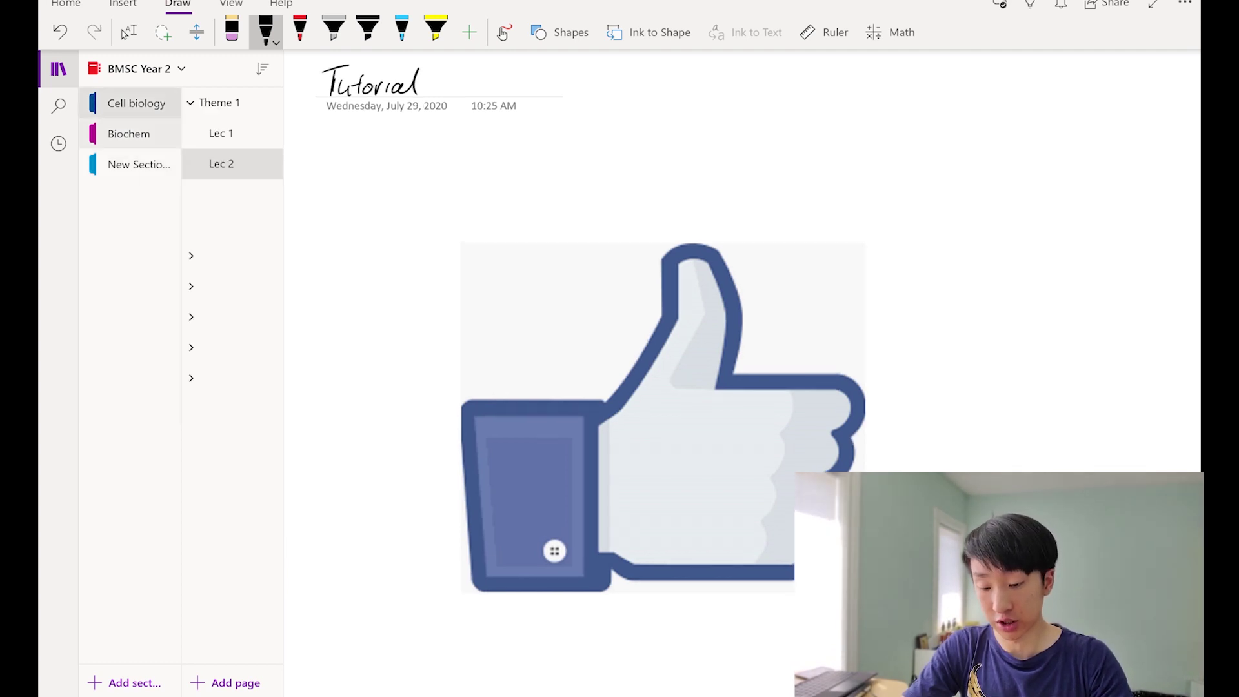
left_click(135, 103)
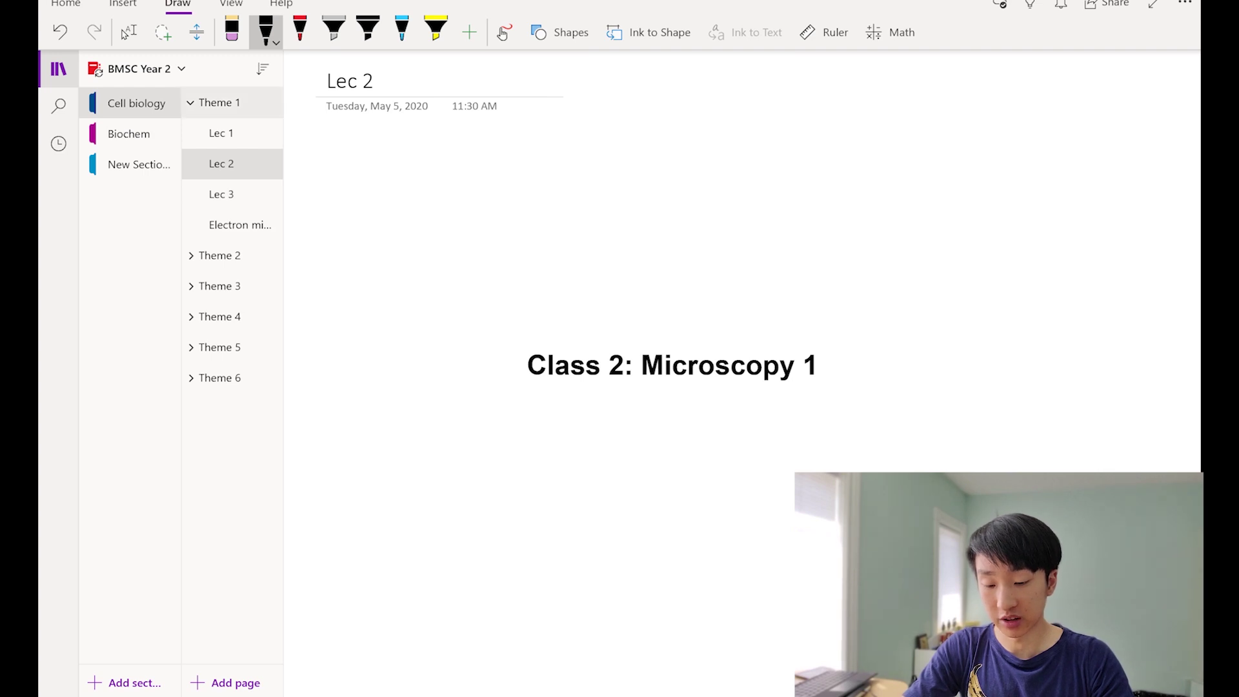
left_click(190, 103)
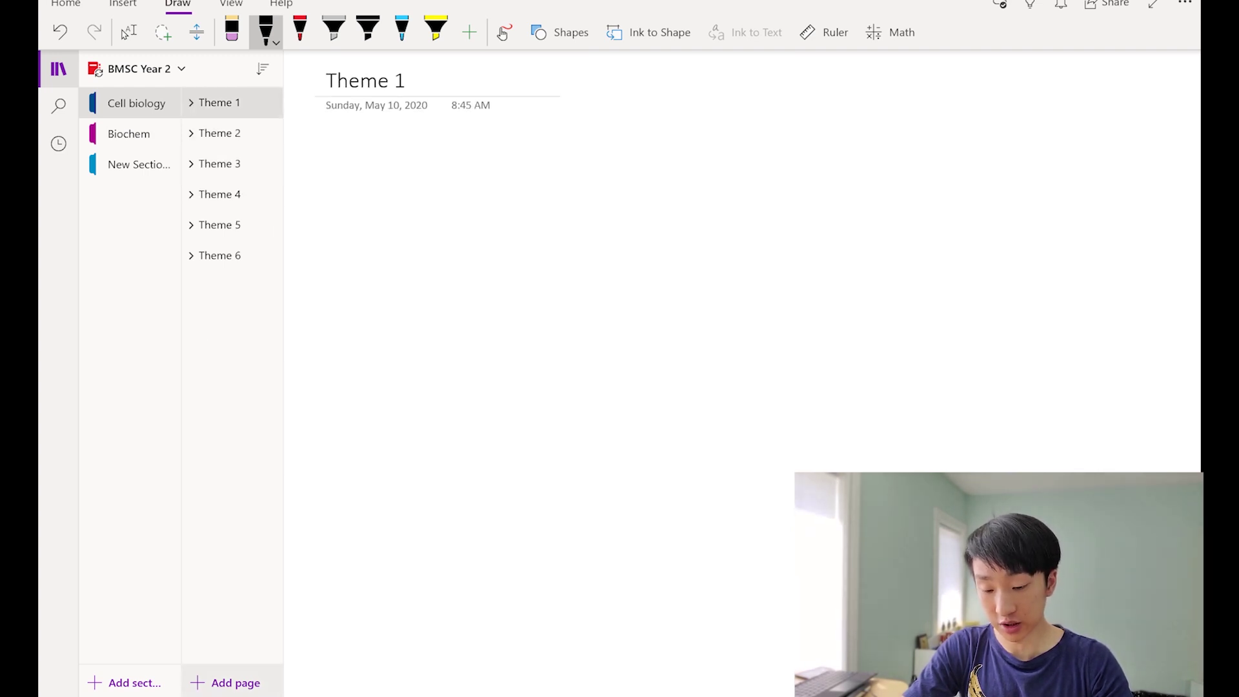
left_click(226, 255)
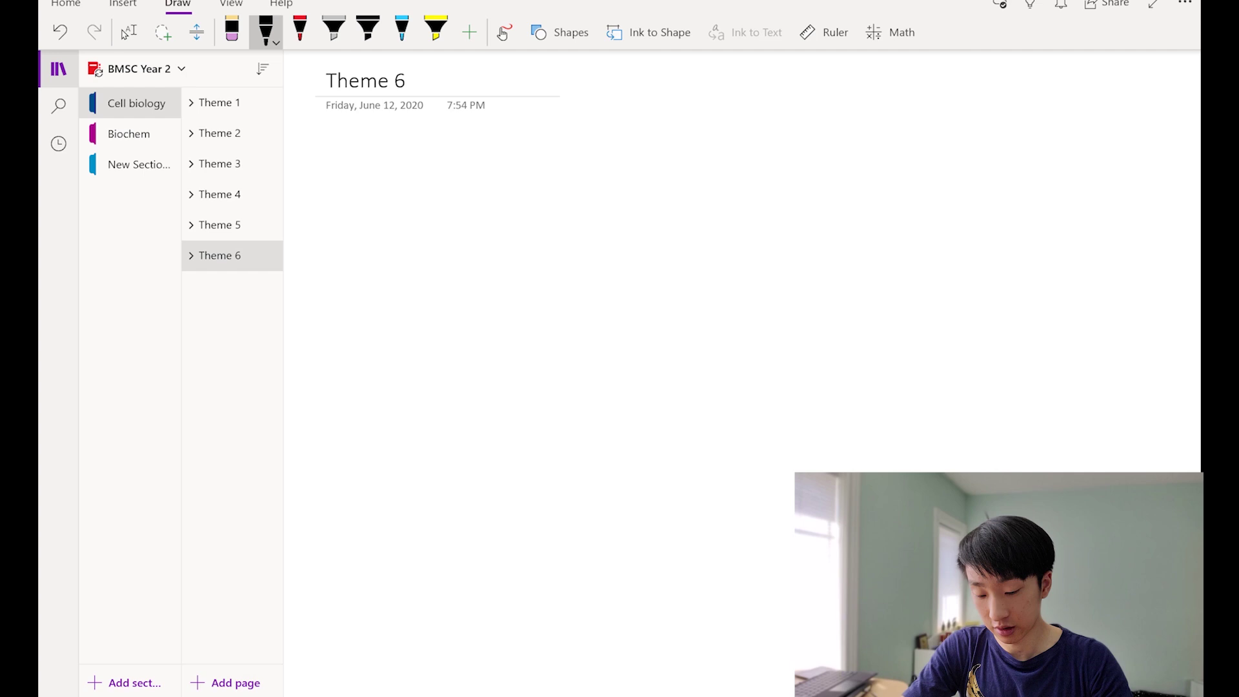
- Add two new pages below Theme 6 in the Cell biology section
left_click(225, 683)
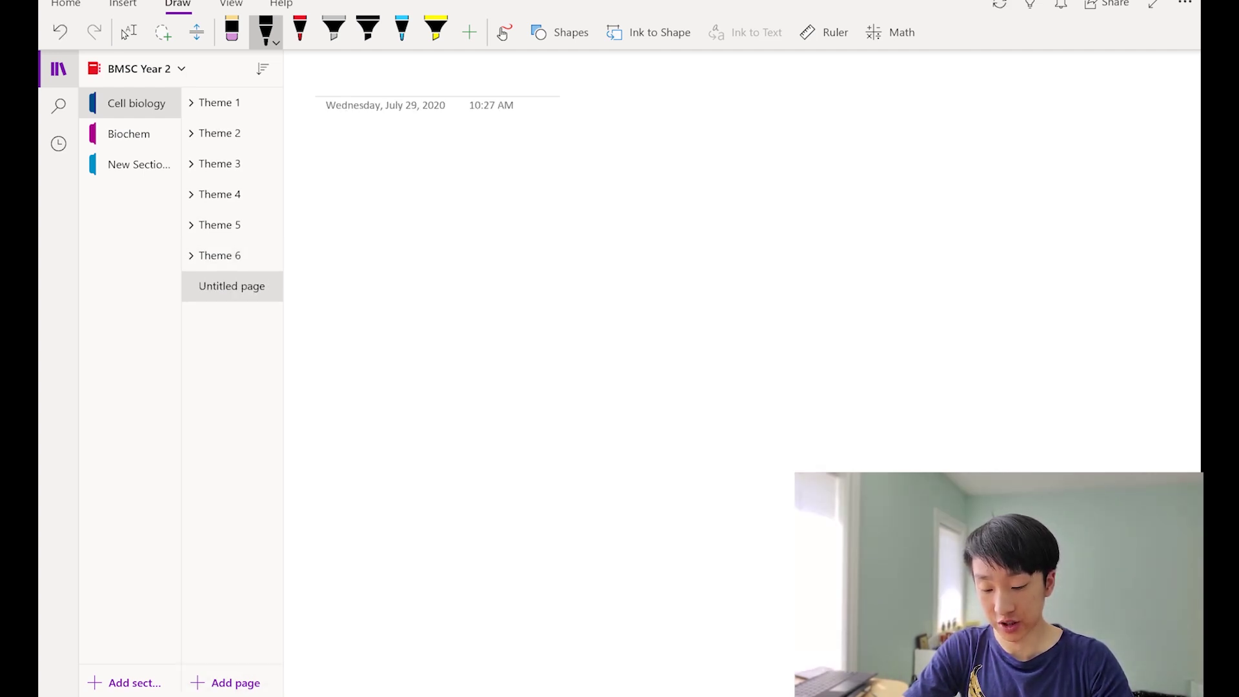
left_click_drag(232, 286, 222, 364)
left_click(225, 683)
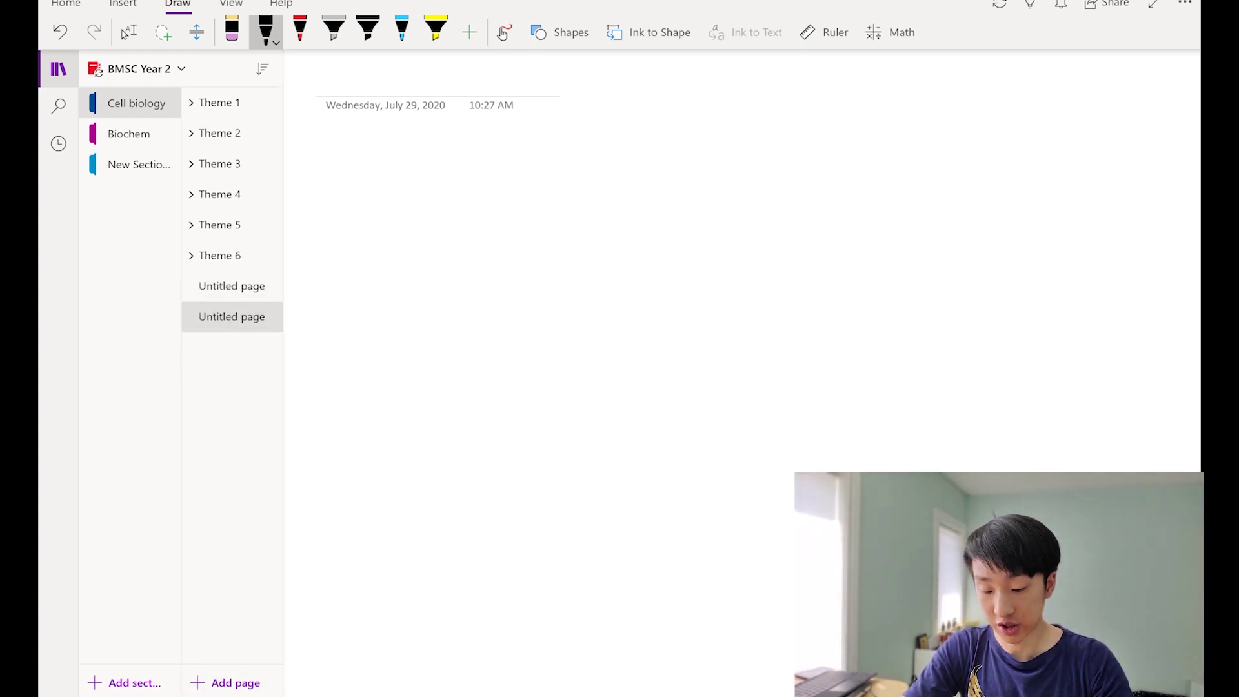
- Handwrite the title "Theme 7" on the first untitled page with the black pen
left_click(232, 286)
left_click(392, 74)
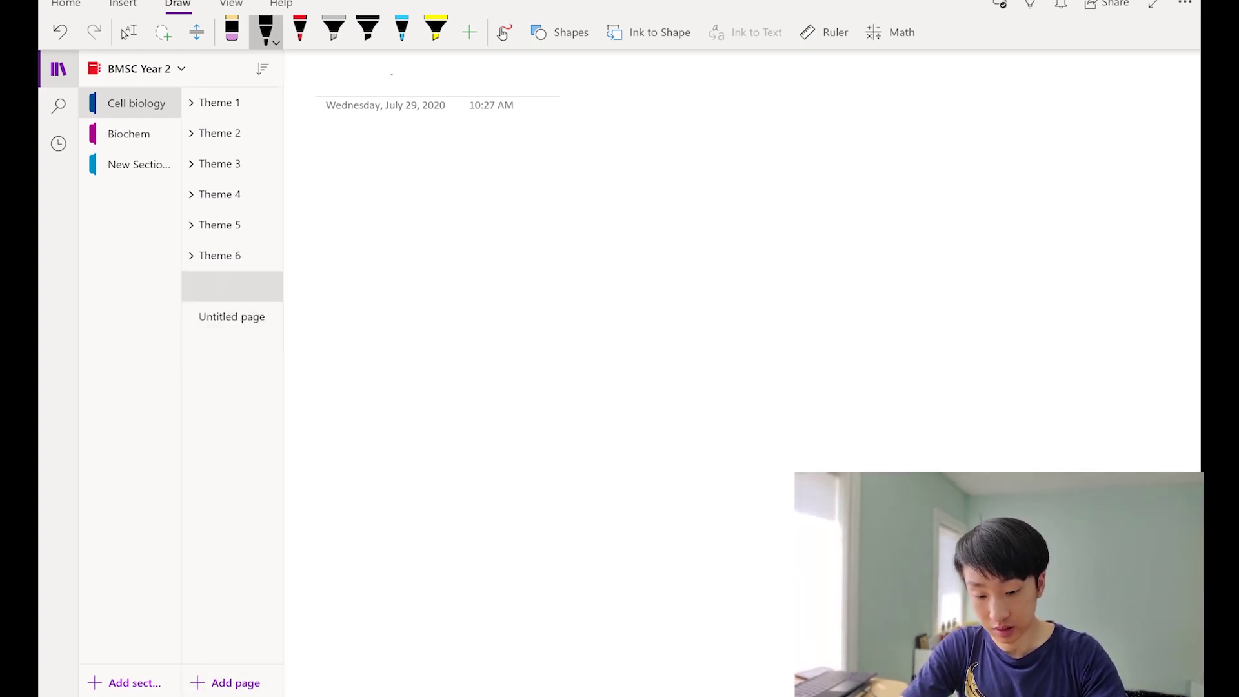
left_click_drag(331, 59, 359, 52)
left_click_drag(342, 54, 341, 88)
left_click_drag(350, 89, 420, 89)
left_click_drag(428, 66, 432, 106)
- Make the remaining untitled page a subpage of Theme 7
right_click(233, 317)
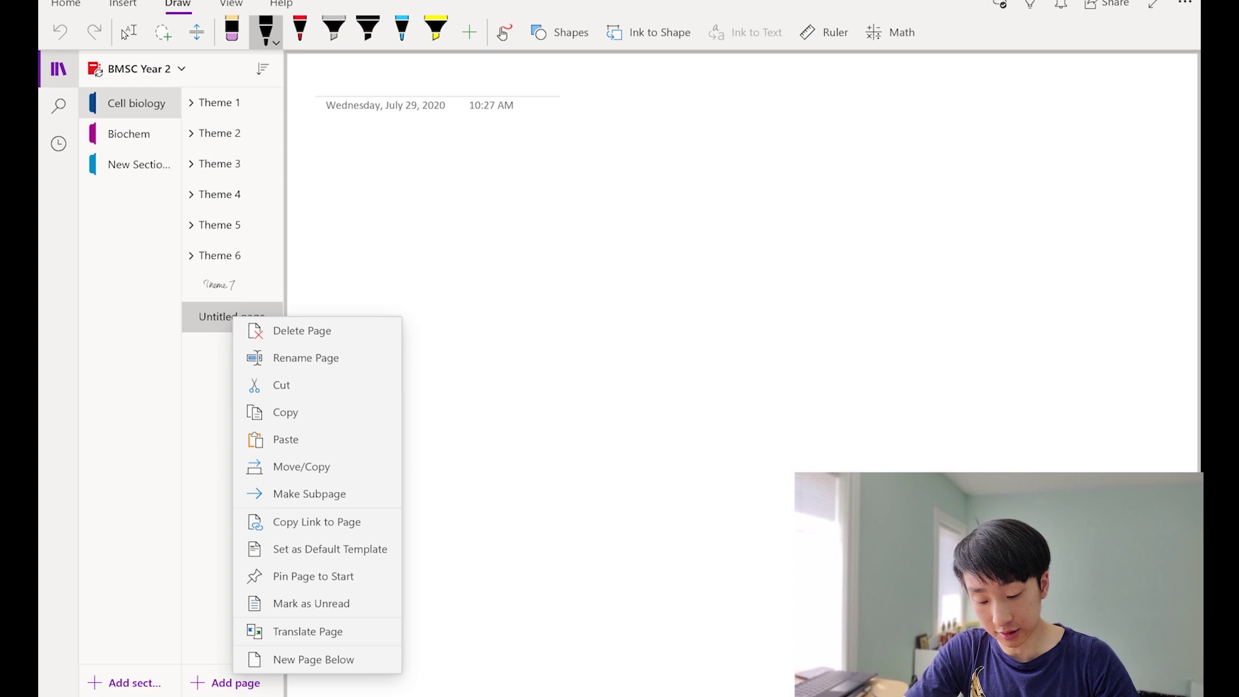
left_click(310, 494)
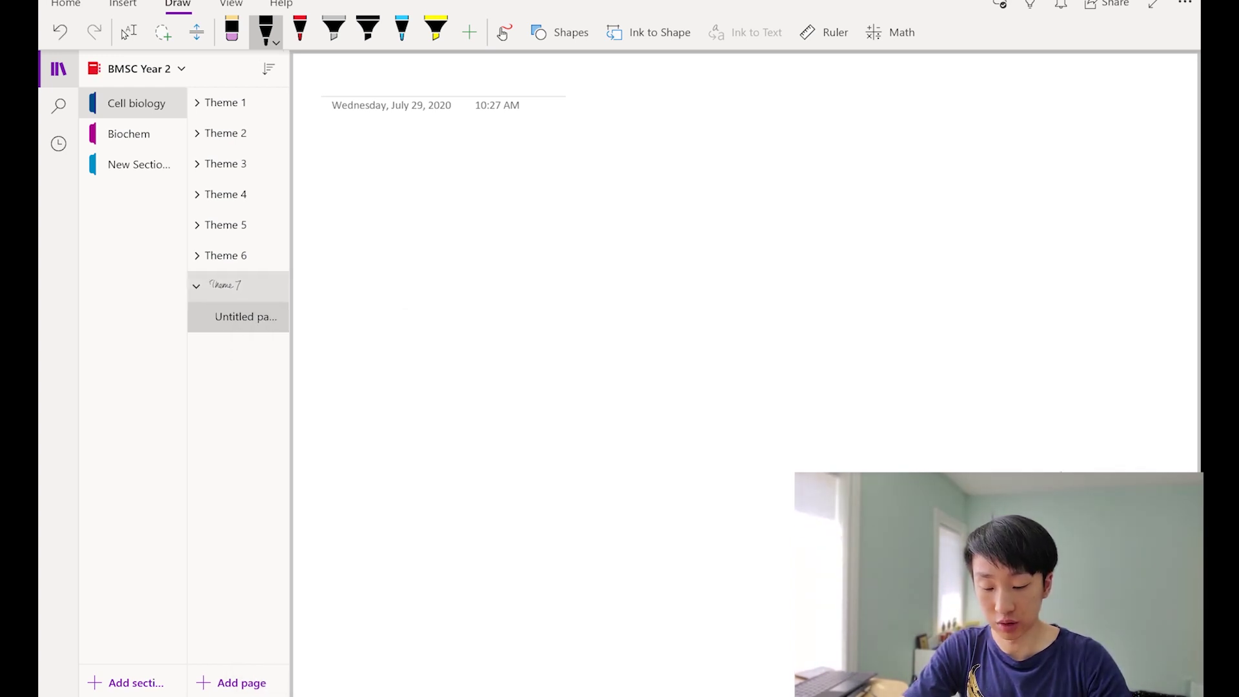
right_click(238, 289)
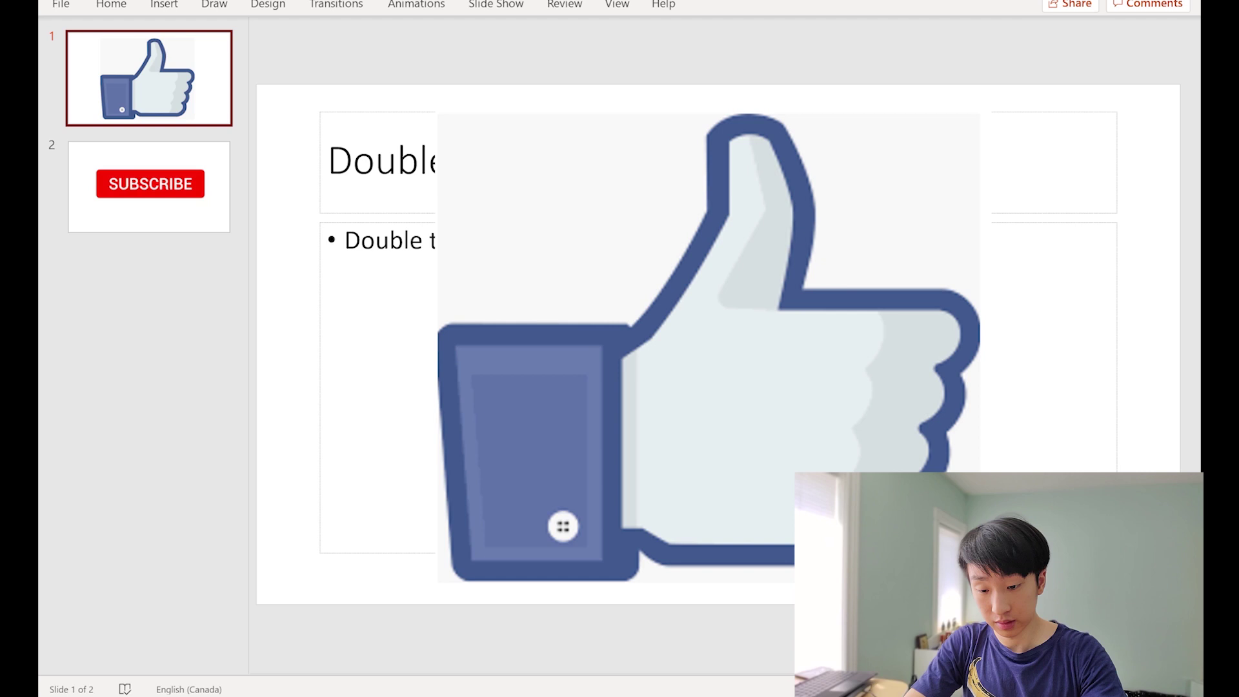
- Switch to the PowerPoint presentation and view its print settings for the OneNote for Windows 10 printer without printing
left_click(60, 4)
left_click(86, 263)
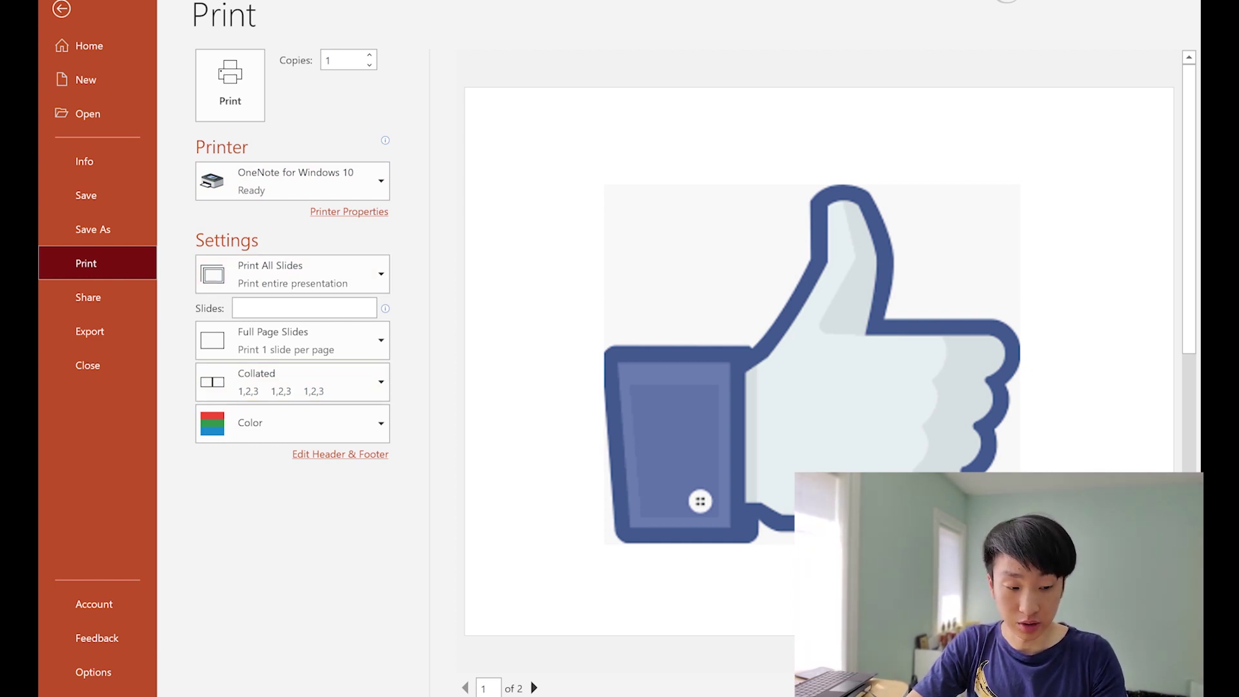
key("Escape")
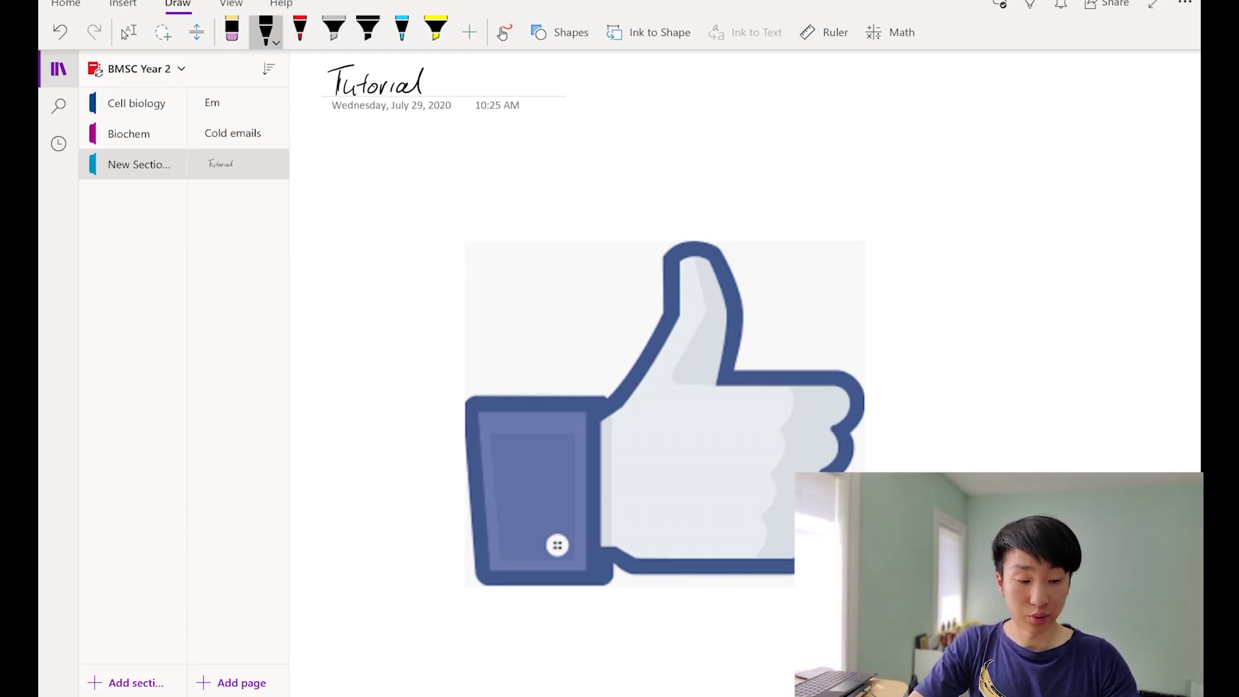
- Apply the narrowest rule lines to the Tutorial page in OneNote
mouse_move(387, 50)
left_mouse_down()
mouse_move(387, 120)
mouse_move(394, 52)
left_mouse_up()
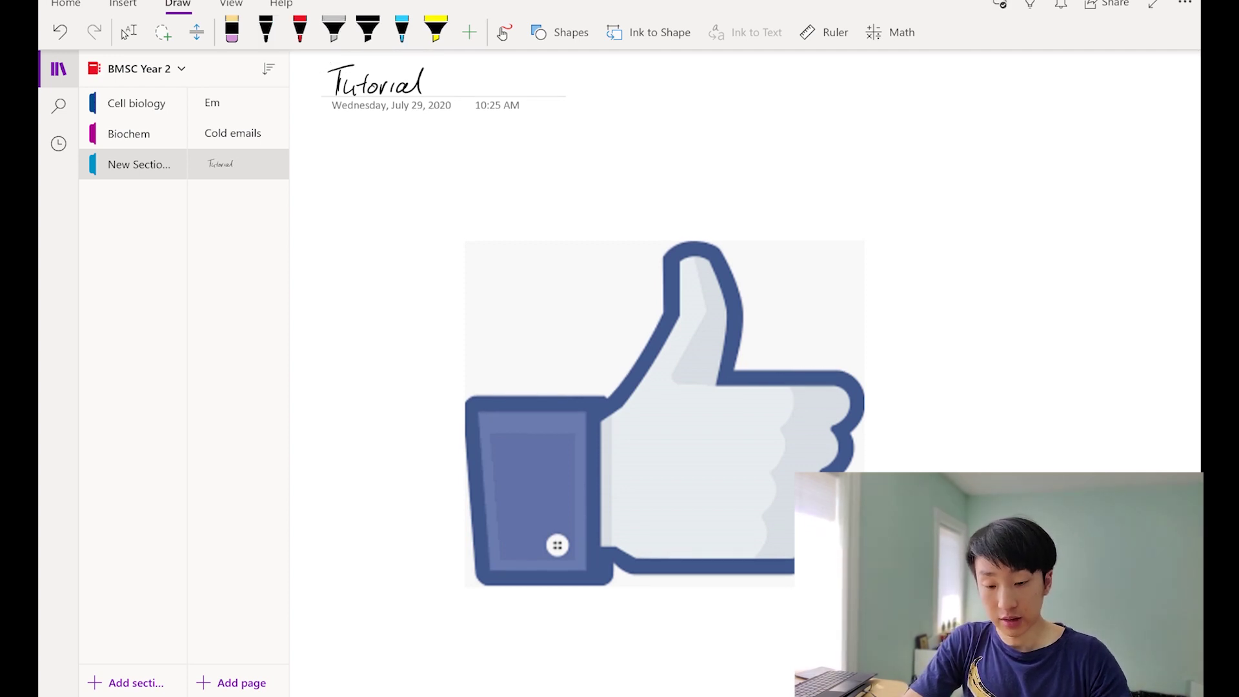
left_click(244, 4)
left_click(554, 33)
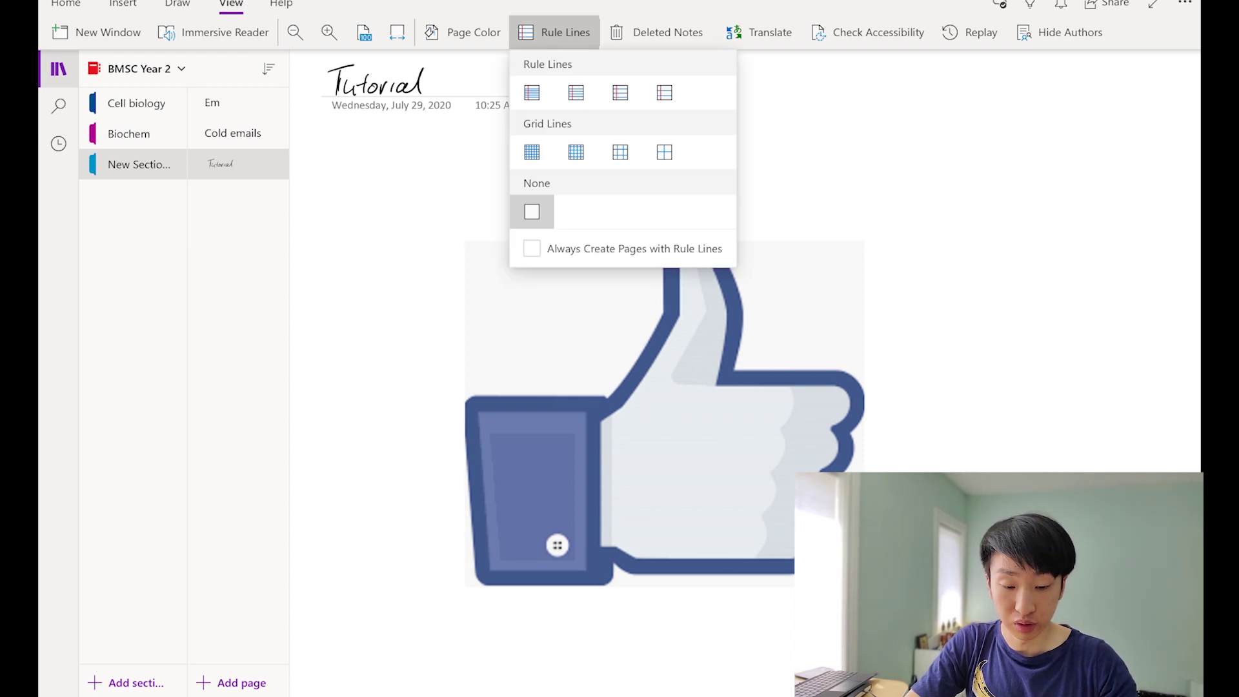
left_click(531, 93)
key("Escape")
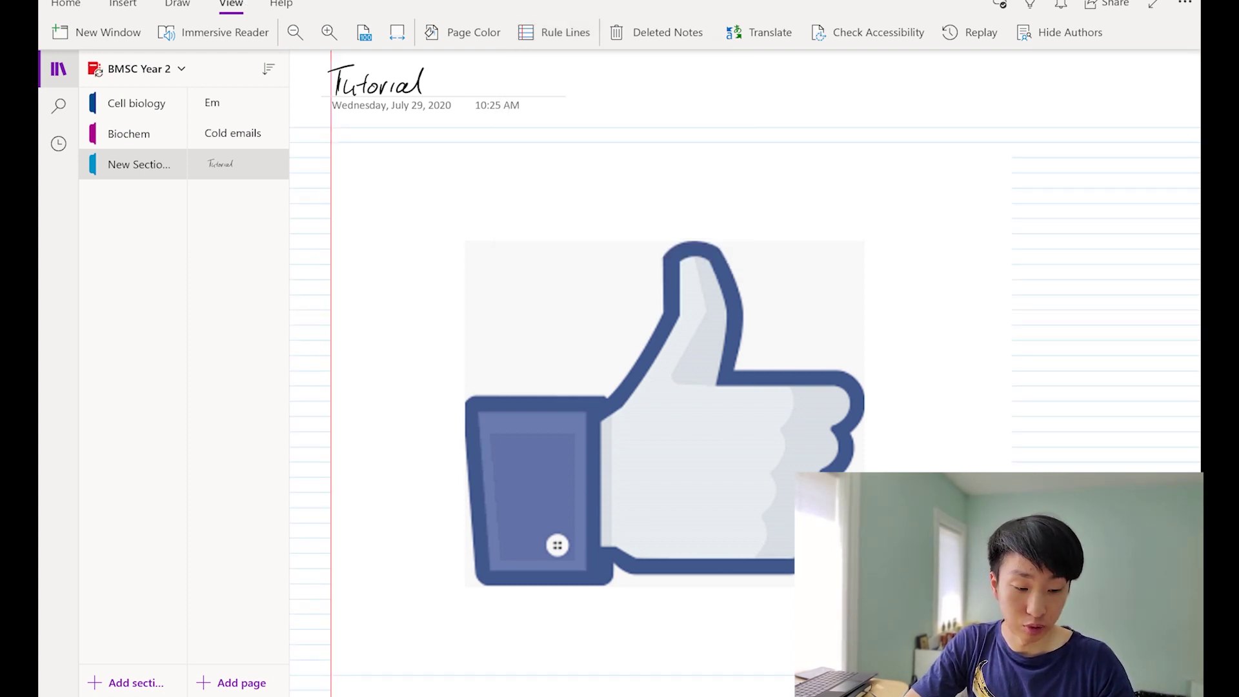
mouse_move(995, 186)
left_mouse_down()
mouse_move(923, 196)
mouse_move(936, 199)
left_mouse_up()
key("ctrl+z")
key("ctrl+z")
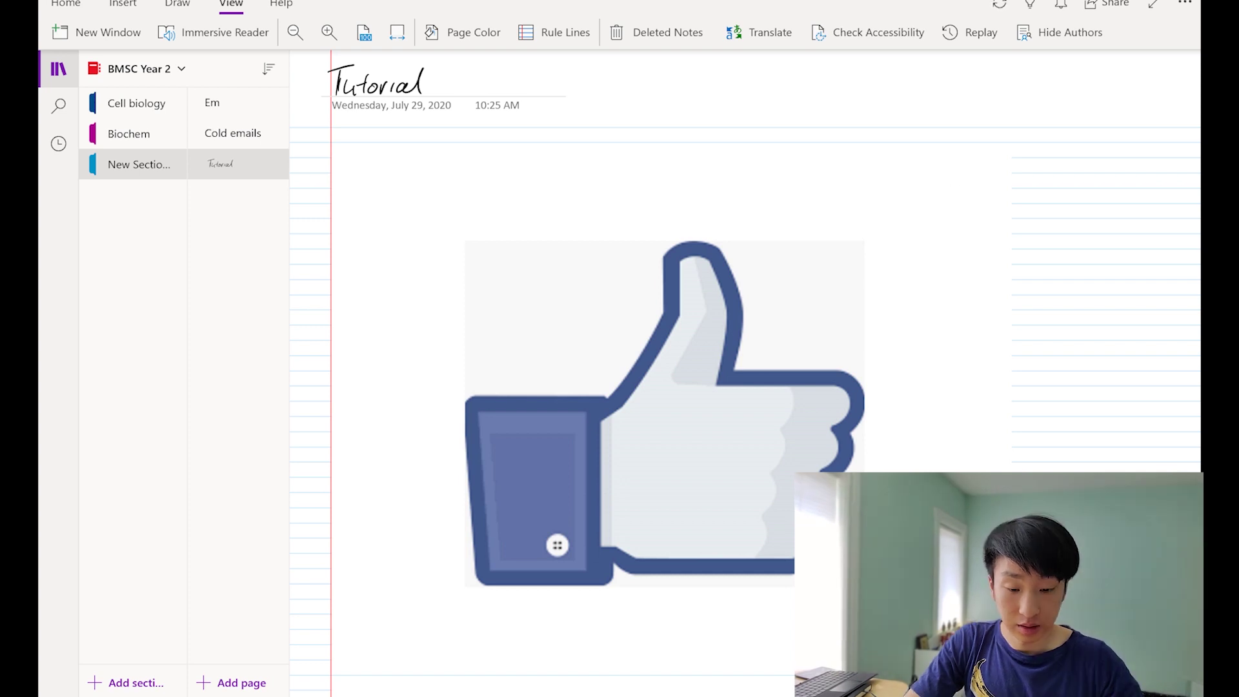
- Try wider-spaced rule lines and the smallest grid lines on the Tutorial page
left_click(555, 33)
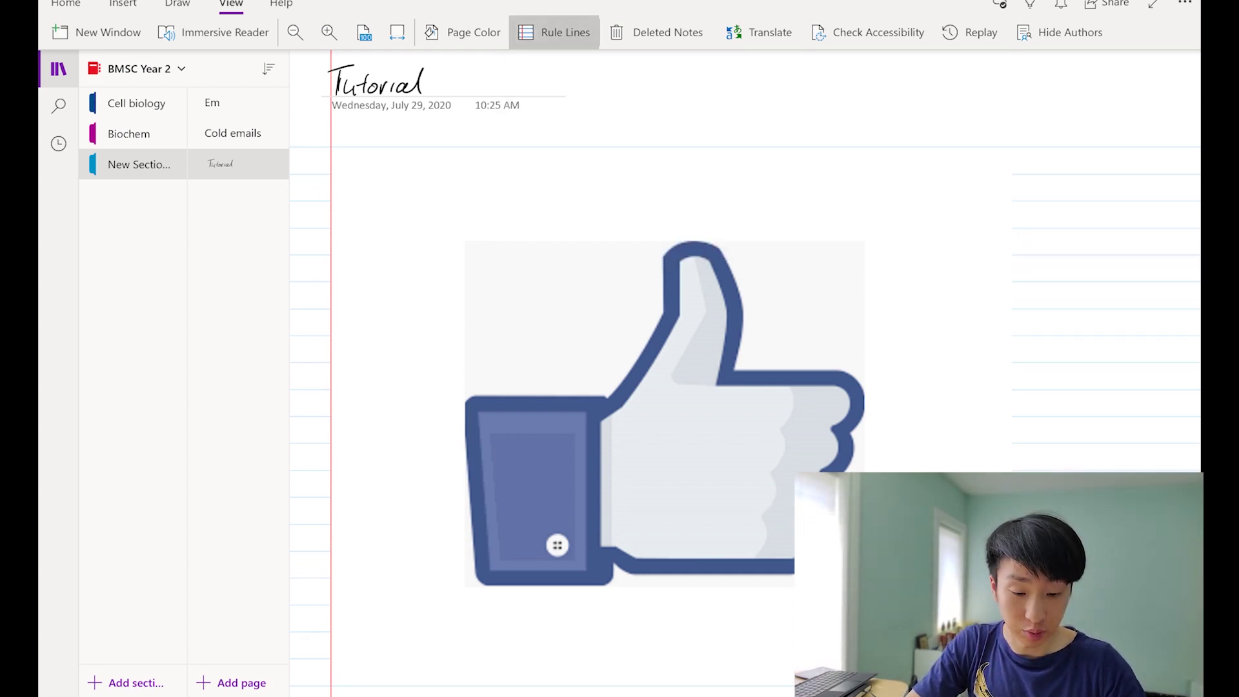
left_click(553, 32)
left_click(532, 151)
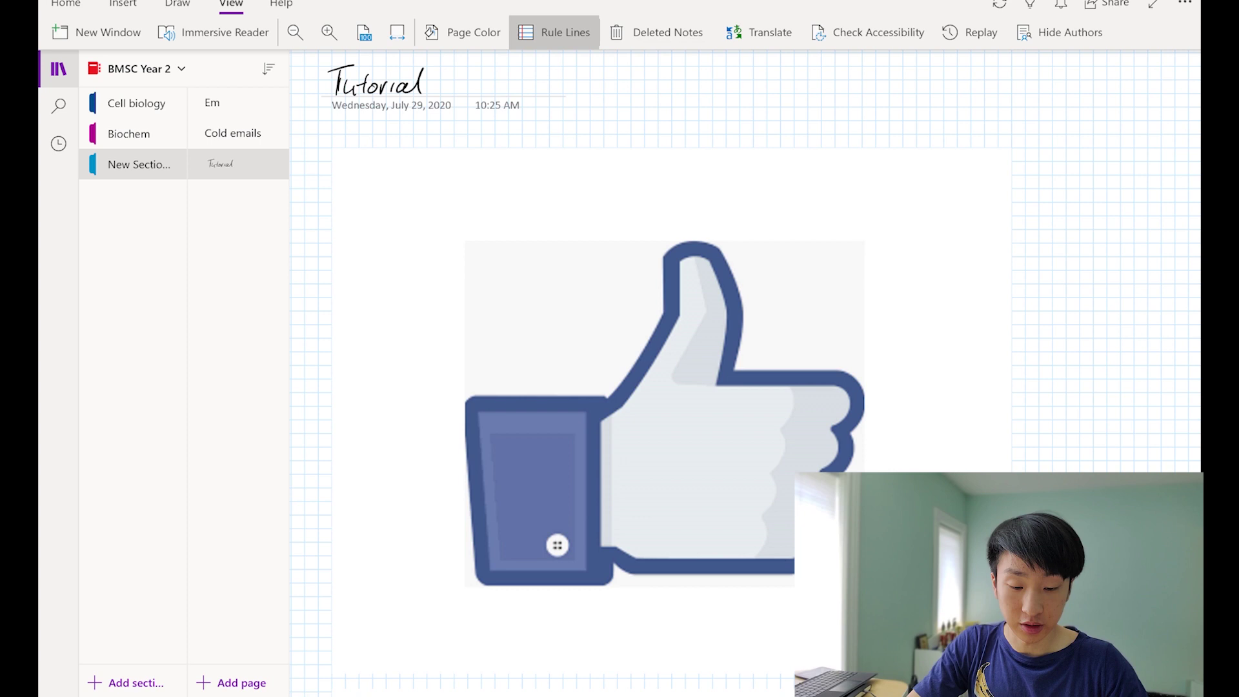
- Try the largest grid lines on the Tutorial page and set its rule lines back to None
left_click(553, 32)
left_click(664, 151)
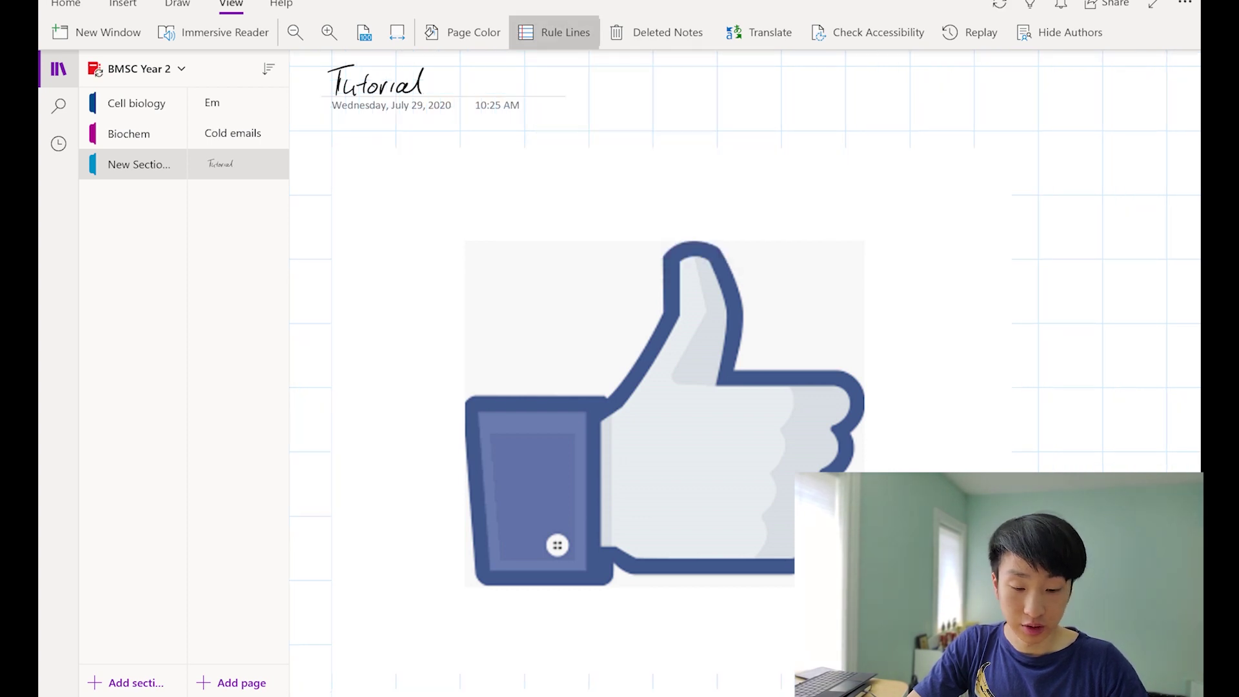
left_click(554, 33)
left_click(532, 211)
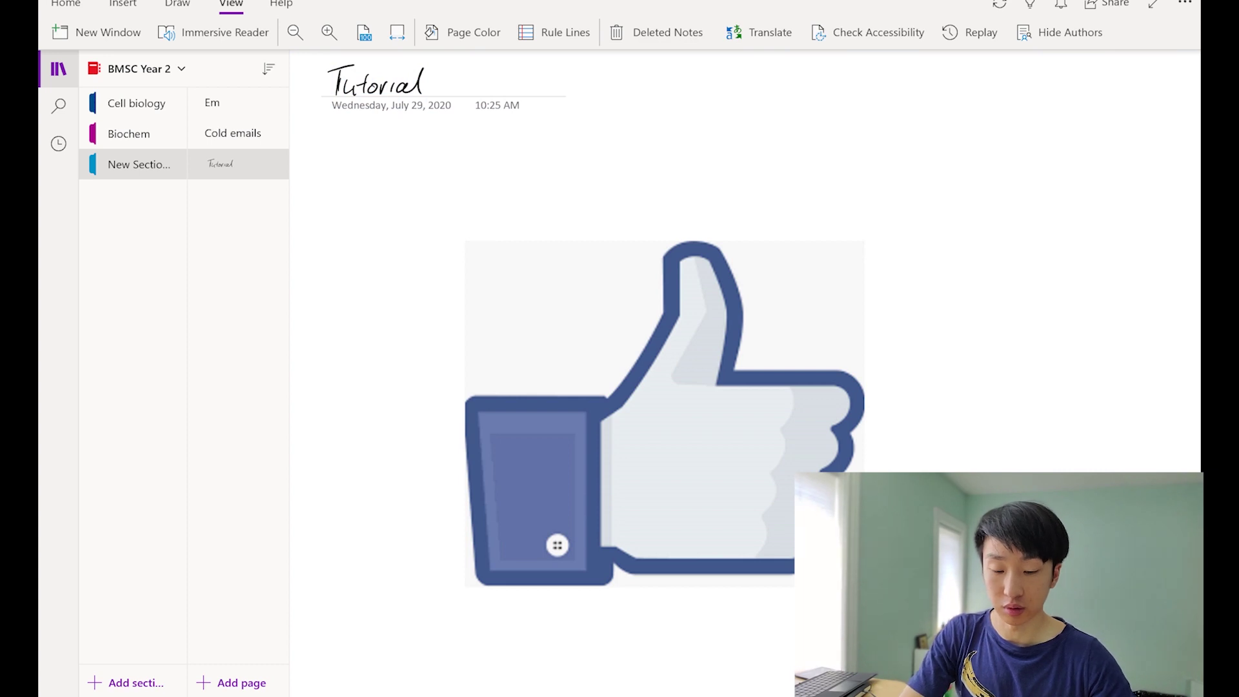
- View the available page colours for the Tutorial page without applying one
left_click(462, 32)
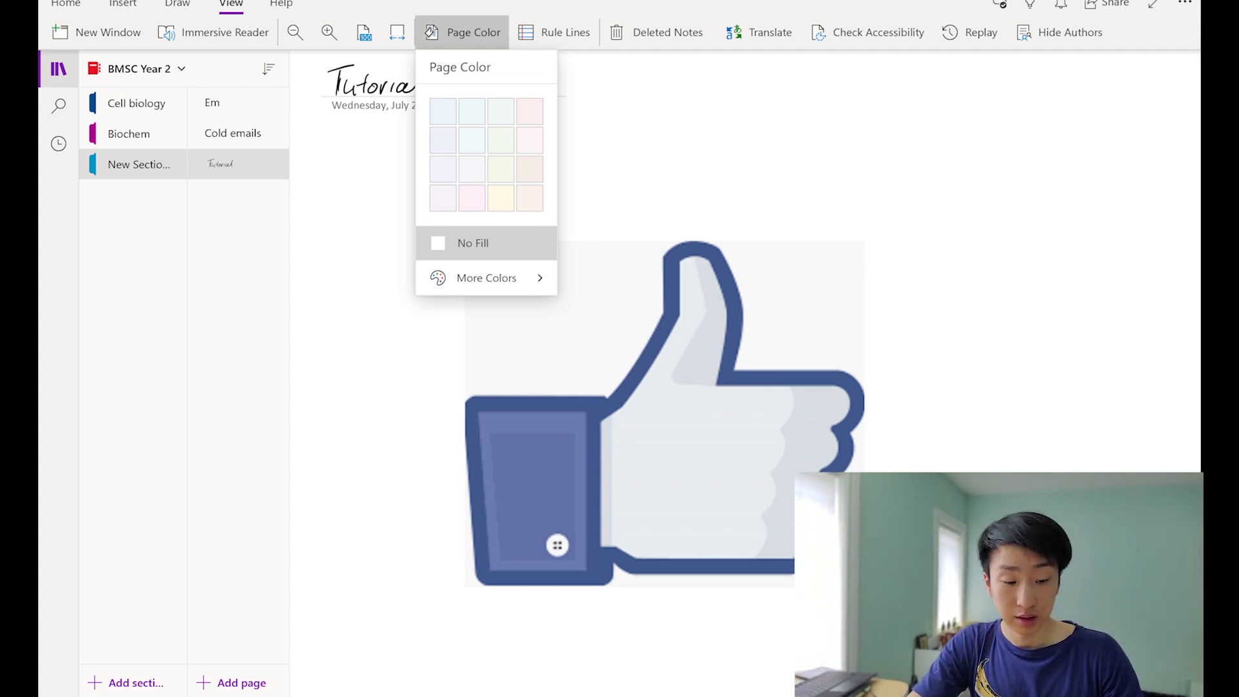
- Switch to the drawing tools and test a dark grey pencil at medium thickness with a scribble beside the thumb image
left_click(177, 4)
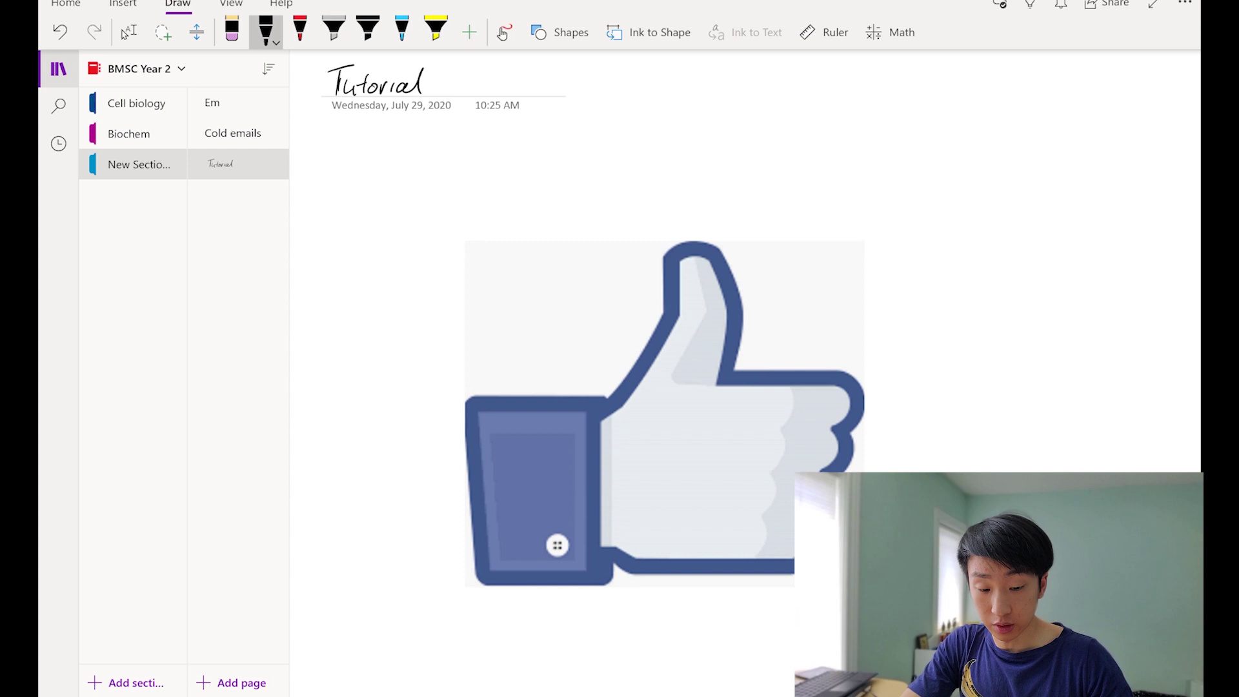
left_click(470, 32)
left_click(509, 100)
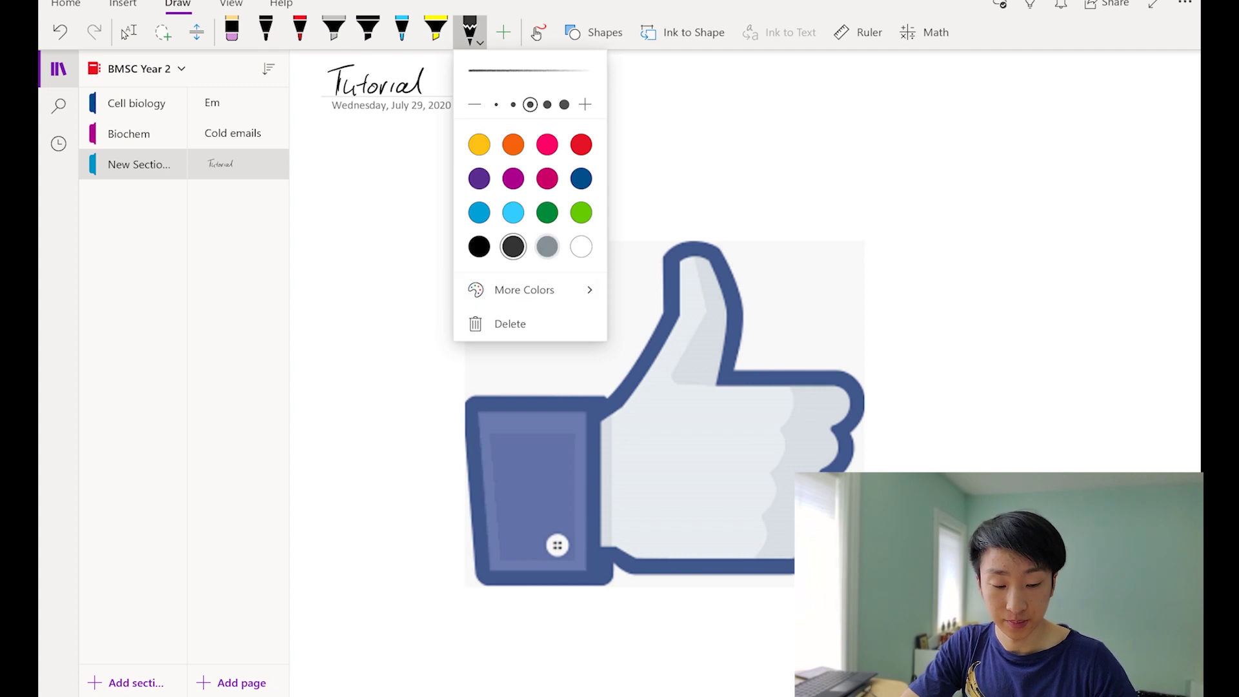
left_click(935, 117)
mouse_move(922, 153)
left_mouse_down()
mouse_move(961, 113)
mouse_move(1034, 166)
left_mouse_up()
- Set the pencil to its thinnest thickness and test it with another scribble beside the image
left_click(470, 33)
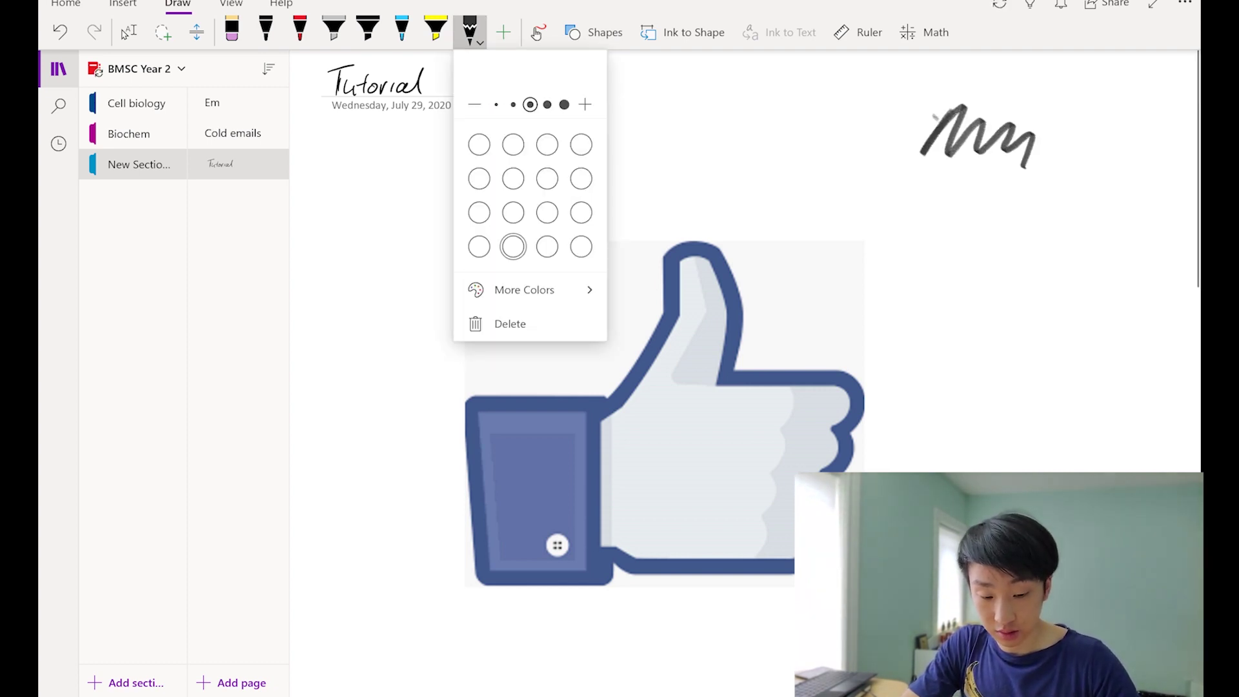
left_click(497, 102)
left_click(959, 193)
mouse_move(925, 228)
left_mouse_down()
mouse_move(1006, 202)
mouse_move(1025, 240)
left_mouse_up()
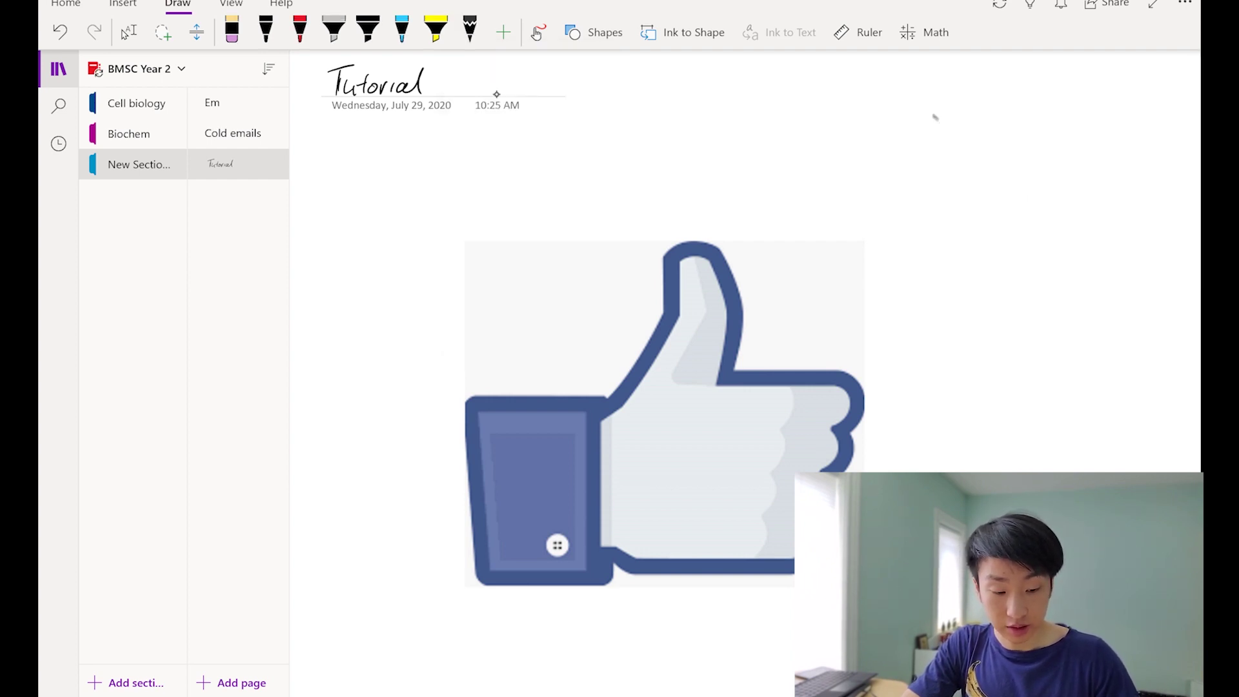
- Reorder the pen set so the pencil comes directly before the yellow highlighter
right_click(475, 32)
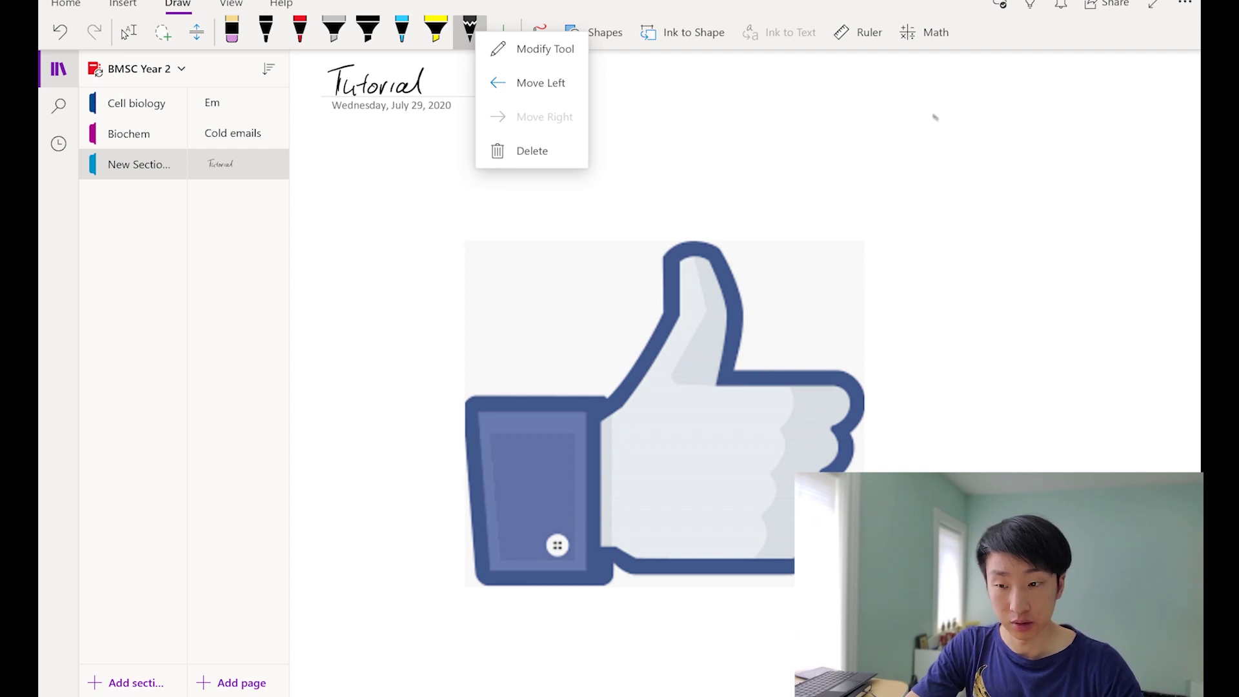
left_click(539, 82)
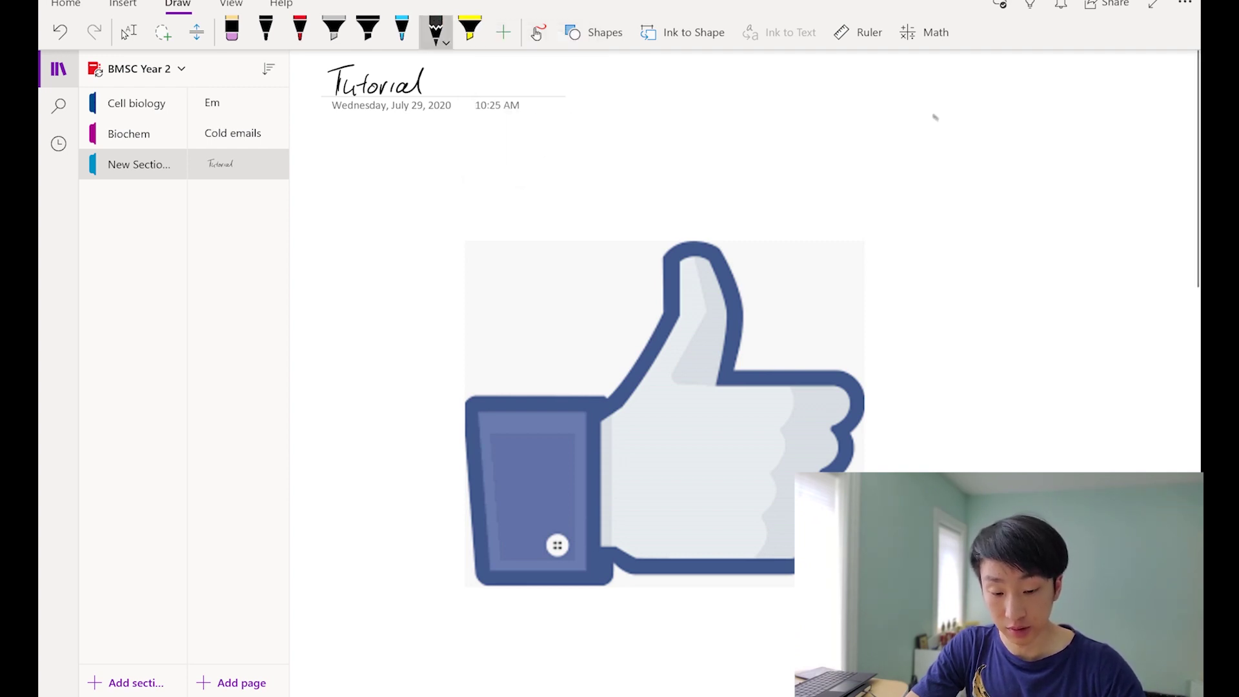
- Delete the pencil from the pen set
mouse_move(436, 29)
left_mouse_down()
mouse_move(306, 22)
mouse_move(436, 27)
left_mouse_up()
right_click(436, 27)
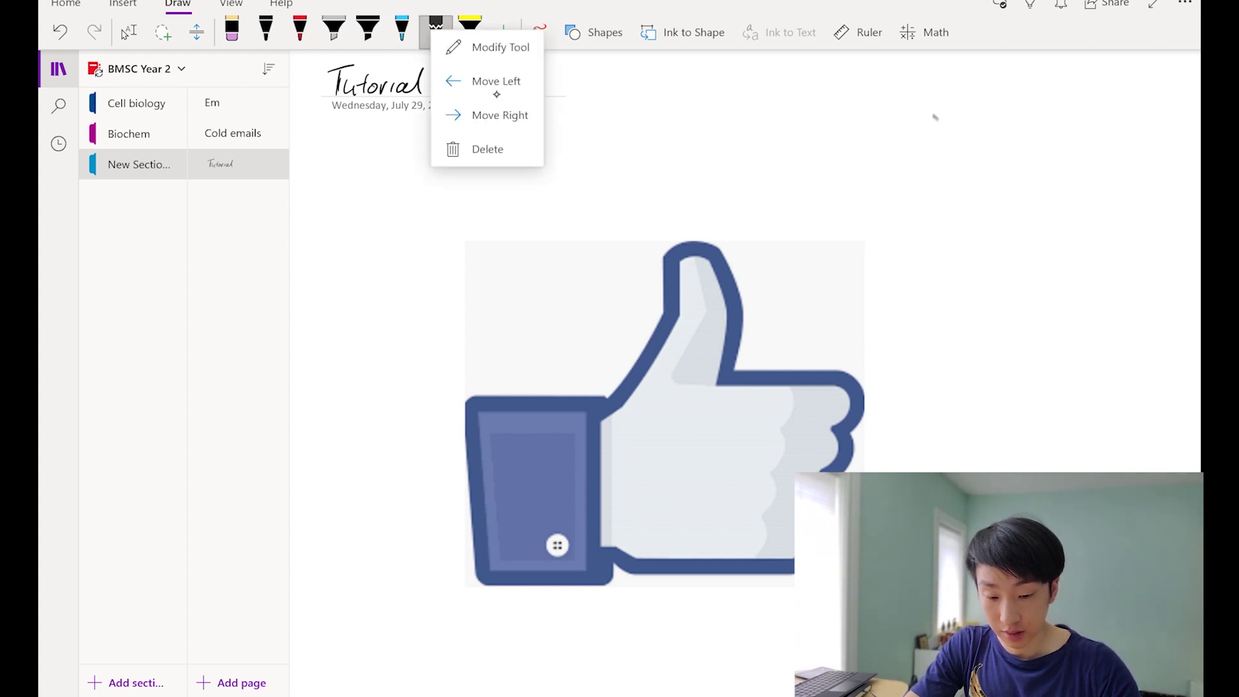
left_click(496, 94)
left_click(436, 29)
left_click(435, 29)
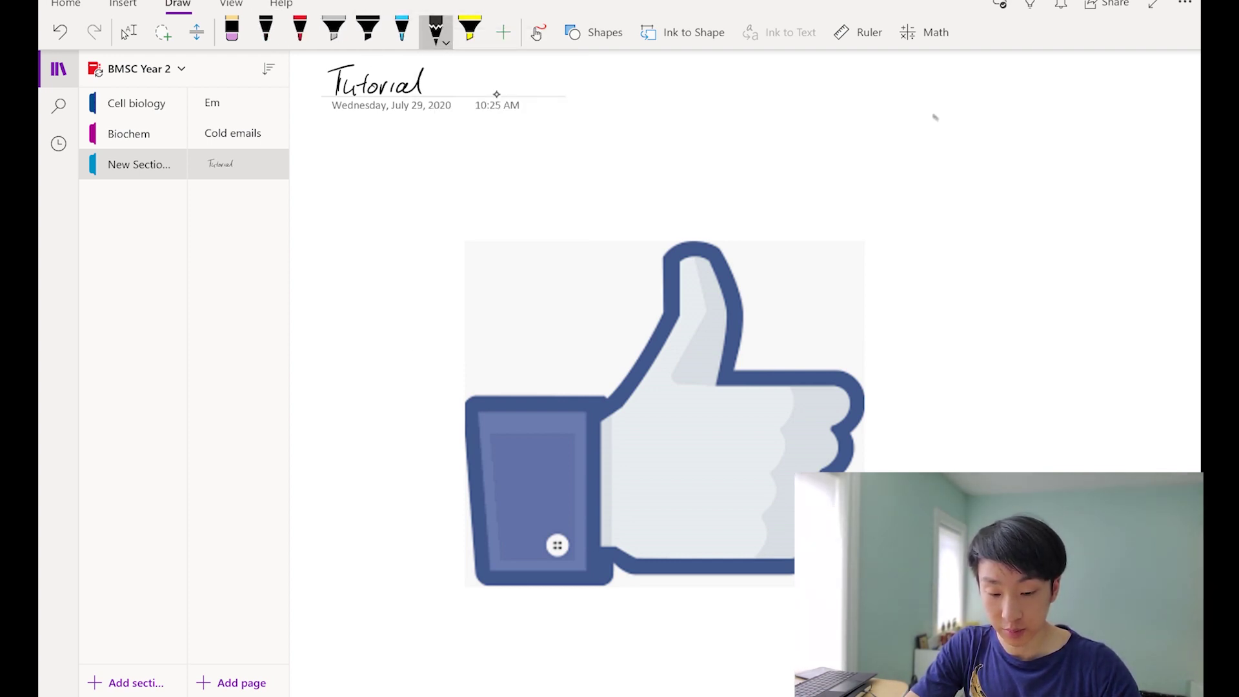
left_click(435, 29)
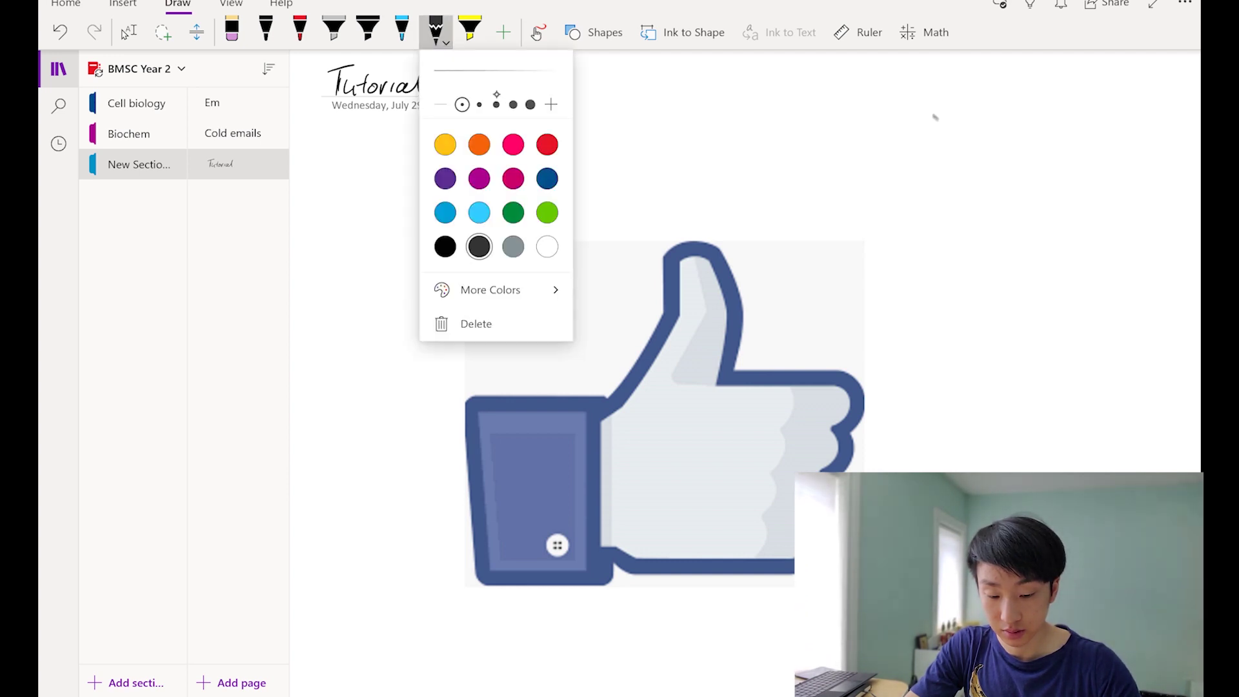
right_click(444, 33)
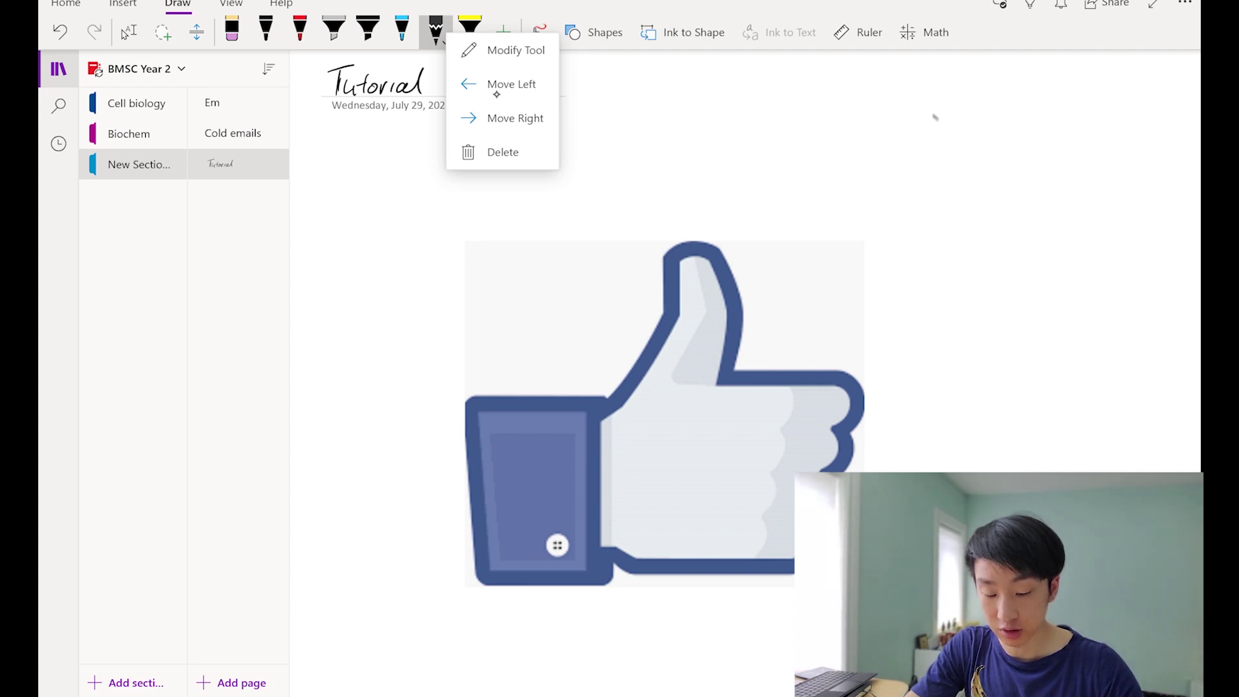
key("Up")
key("Return")
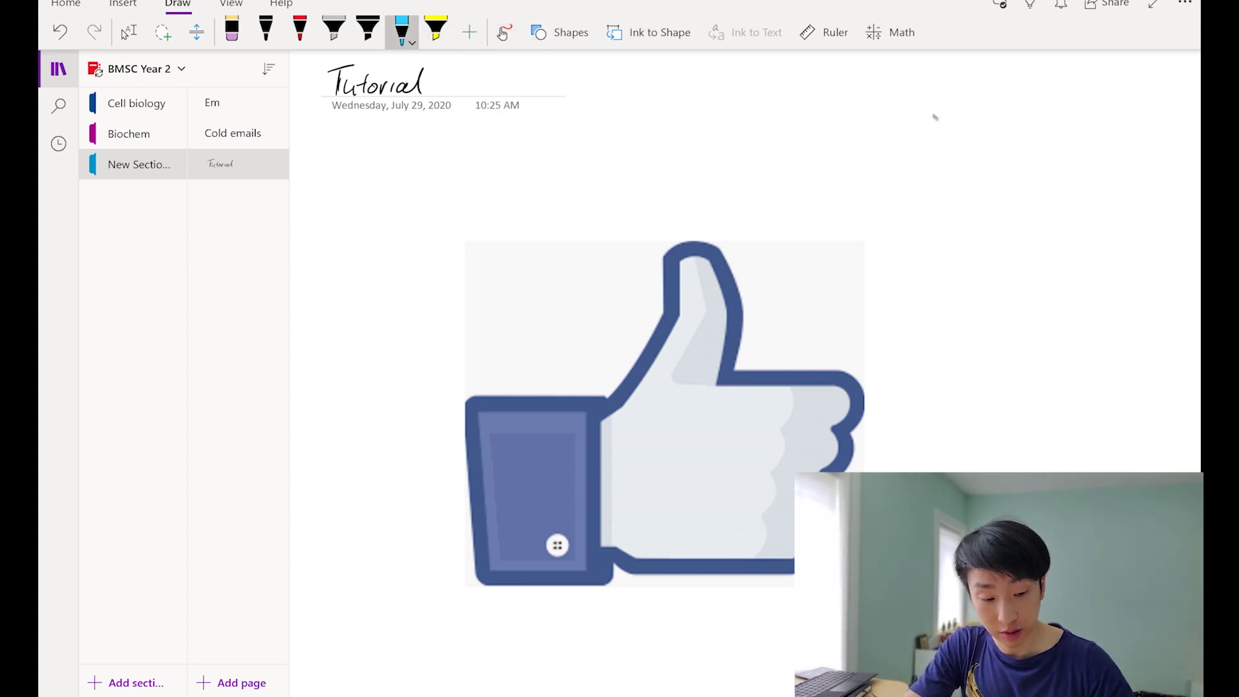
- Try strokes with the light blue pen and the yellow highlighter beside the image, and remove them again
left_click_drag(966, 146, 1075, 202)
left_click(436, 30)
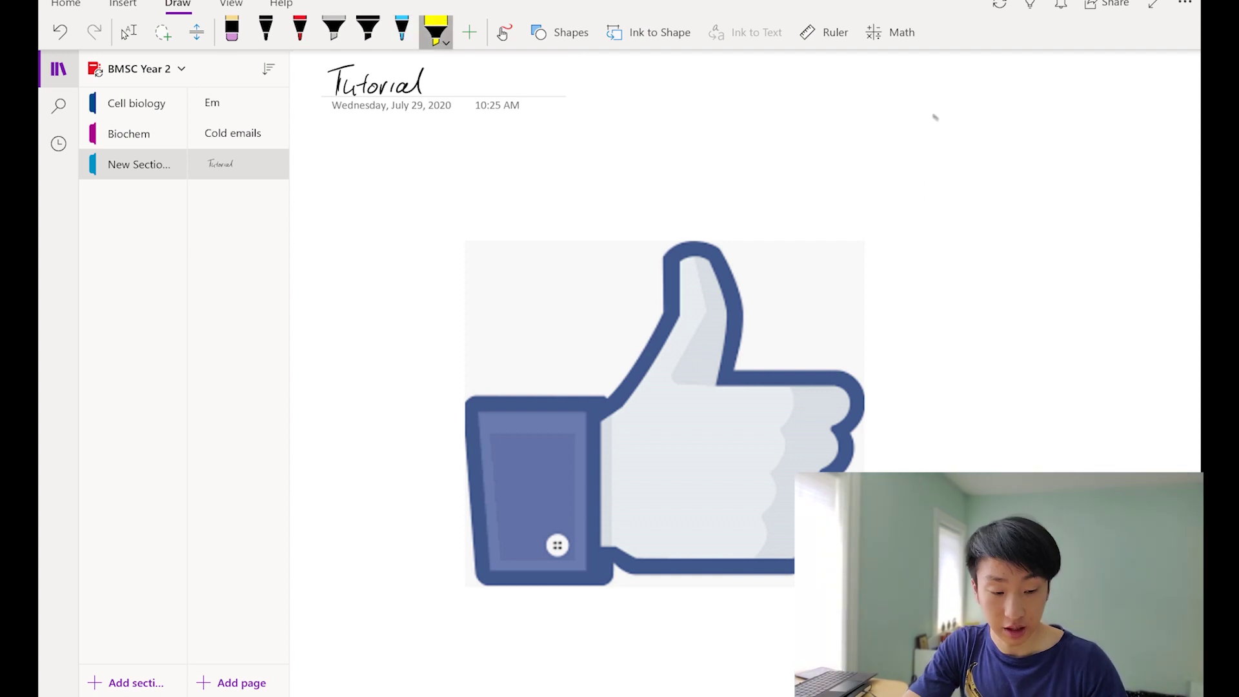
mouse_move(907, 187)
left_mouse_down()
mouse_move(1062, 188)
mouse_move(909, 182)
left_mouse_up()
mouse_move(1067, 189)
left_mouse_down()
mouse_move(935, 193)
mouse_move(967, 187)
mouse_move(940, 182)
left_mouse_up()
key("ctrl+z")
left_click(232, 30)
left_click(993, 183)
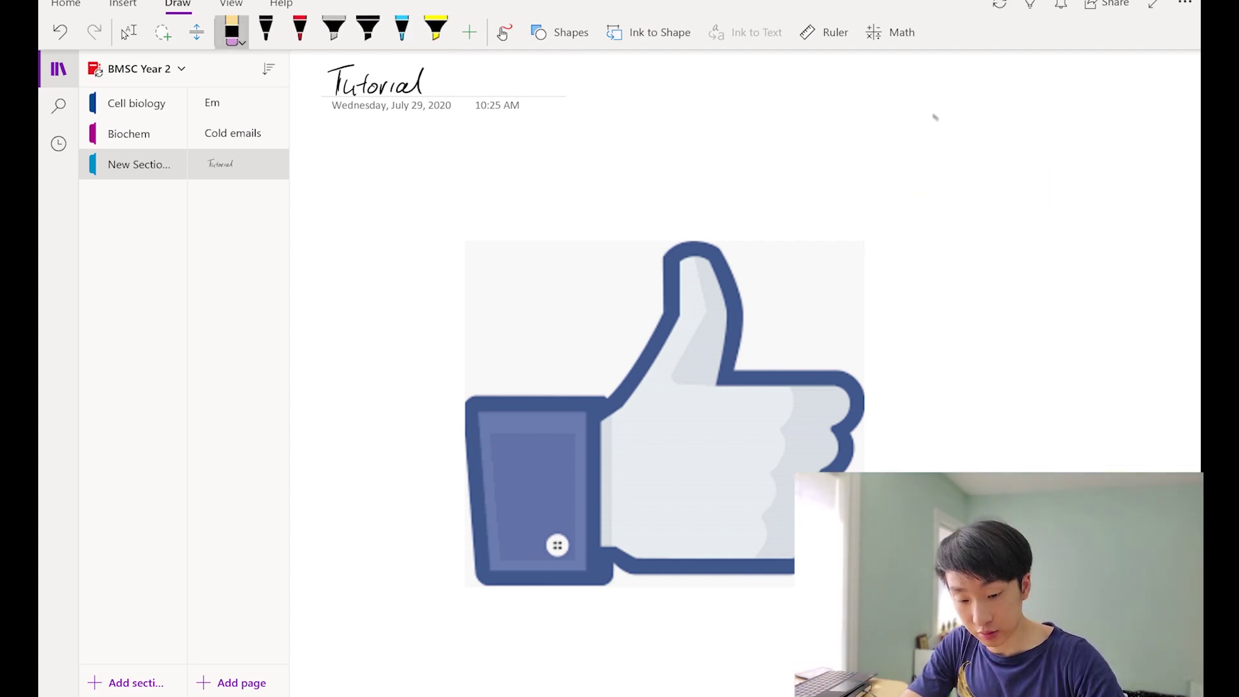
- Draw a test scribble with the black pen beside the thumb image and erase its strokes
left_click(231, 31)
left_click(285, 204)
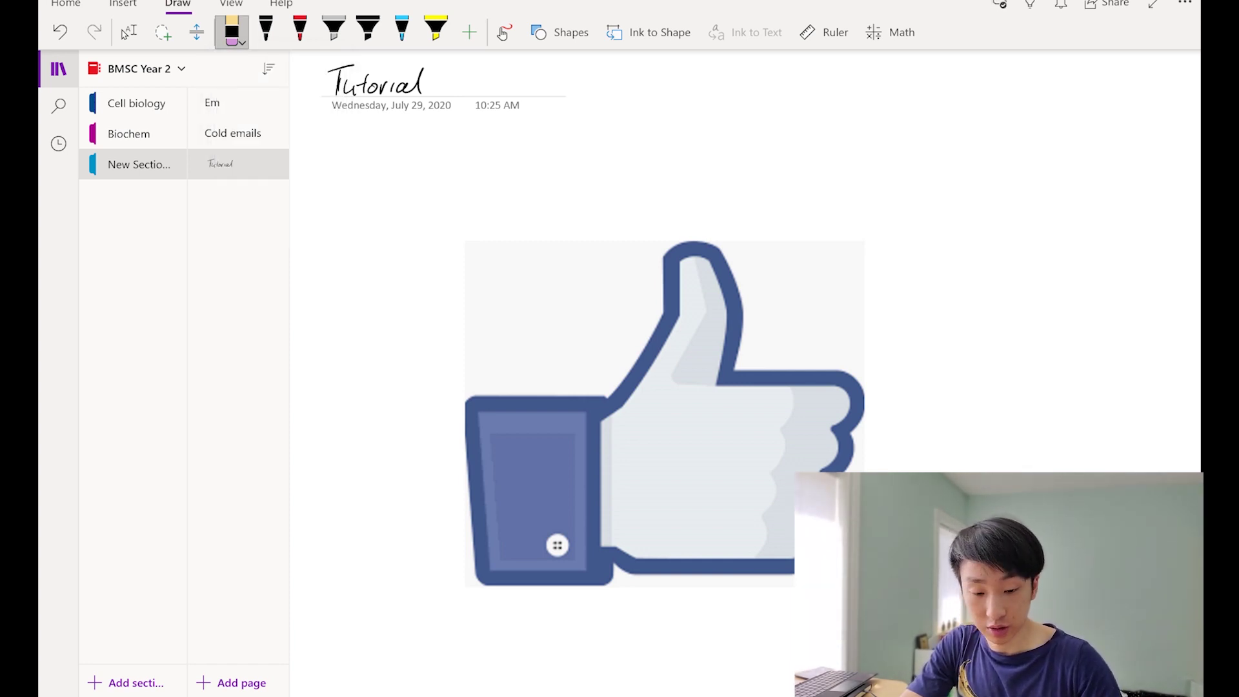
left_click(232, 31)
left_click(231, 31)
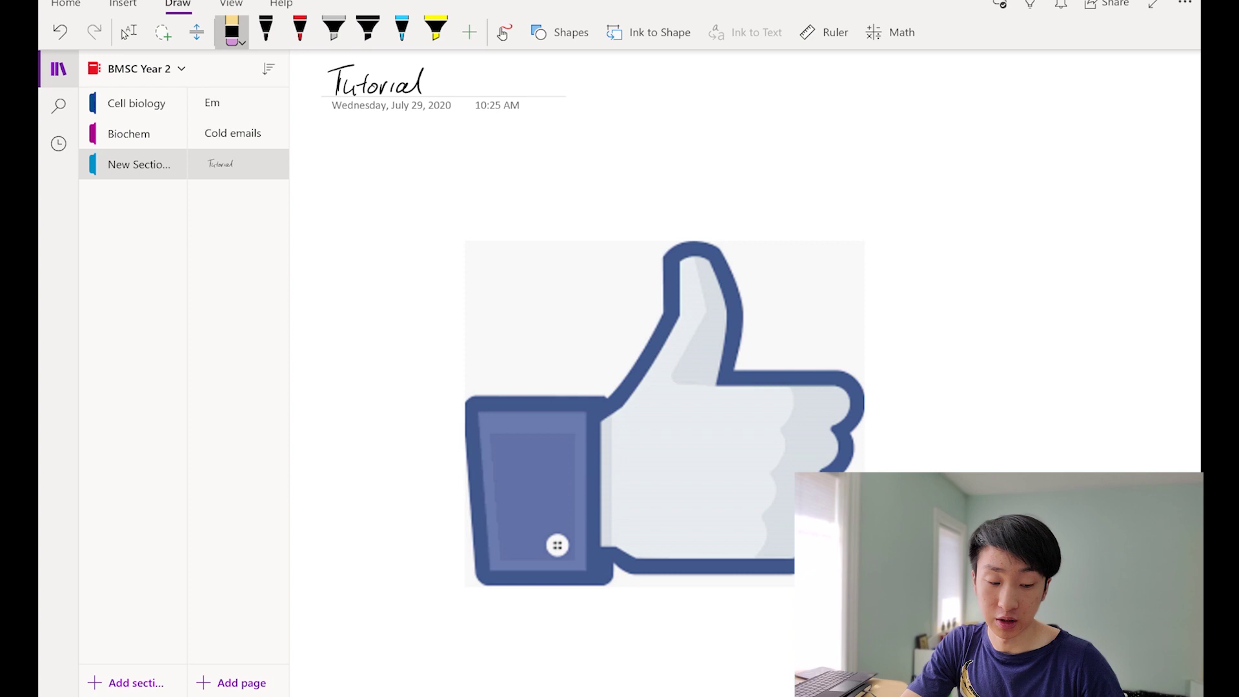
left_click(266, 30)
left_click_drag(919, 183, 1014, 224)
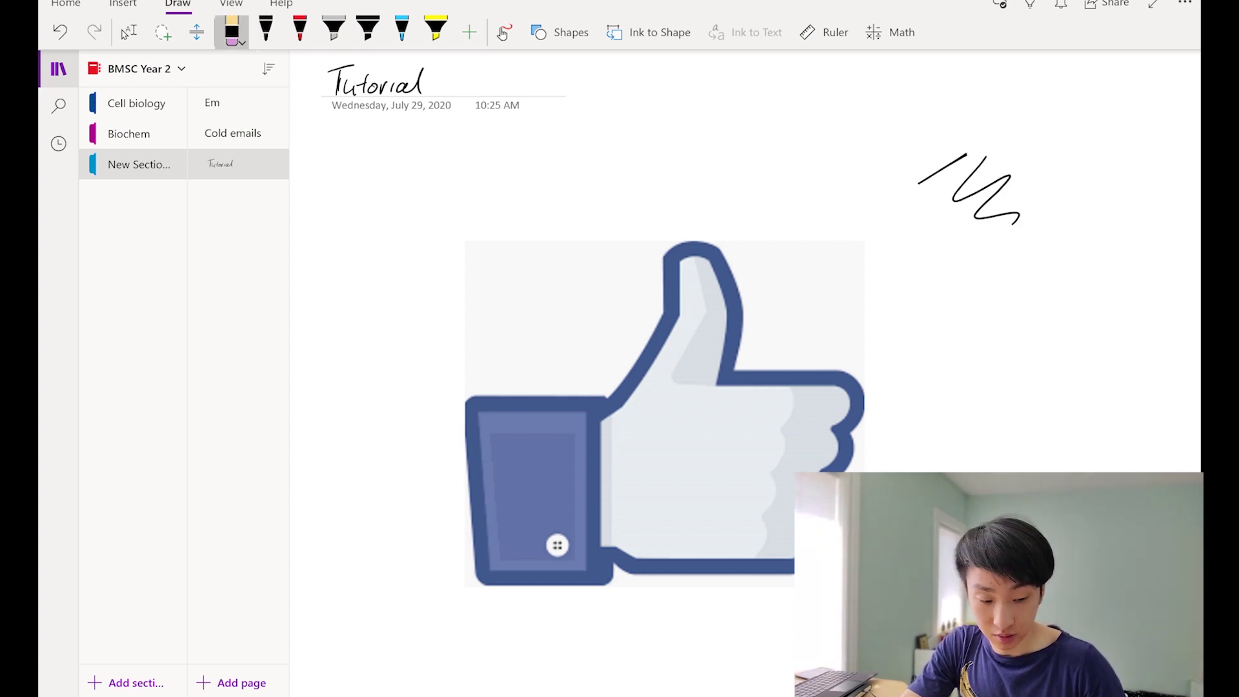
mouse_move(988, 169)
left_mouse_down()
mouse_move(943, 169)
mouse_move(1016, 217)
left_mouse_up()
left_click_drag(933, 174, 920, 183)
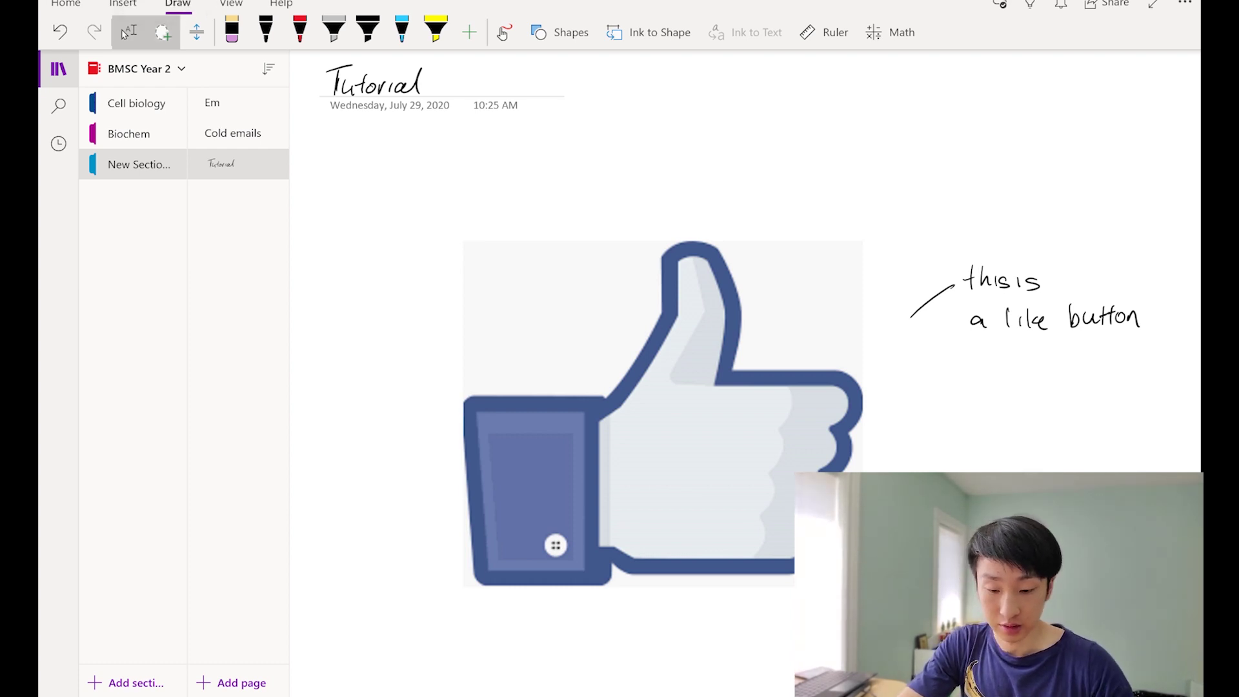
- Handwrite "Hello I am" followed by a first name with the black pen, above the thumb image and note
left_click(127, 32)
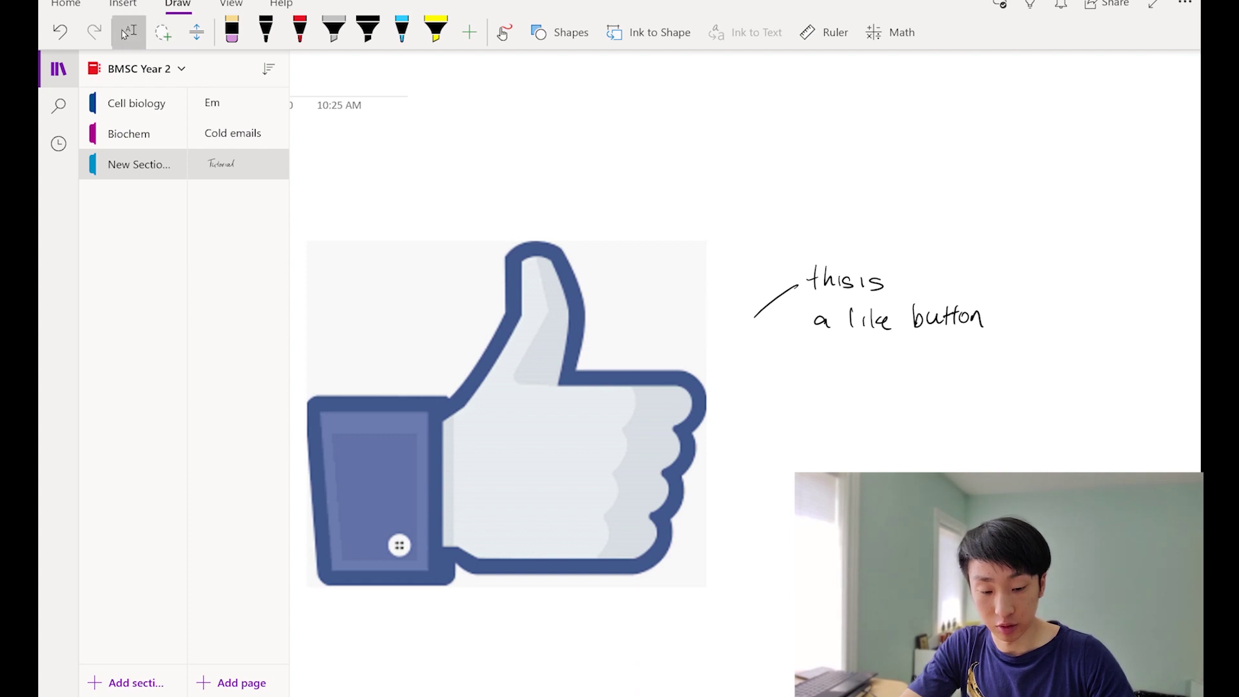
left_click(266, 29)
mouse_move(640, 100)
left_mouse_down()
mouse_move(640, 138)
mouse_move(657, 136)
left_mouse_up()
left_click_drag(639, 119, 657, 118)
left_click_drag(667, 121, 692, 132)
mouse_move(702, 93)
left_mouse_down()
mouse_move(704, 132)
mouse_move(718, 110)
left_mouse_up()
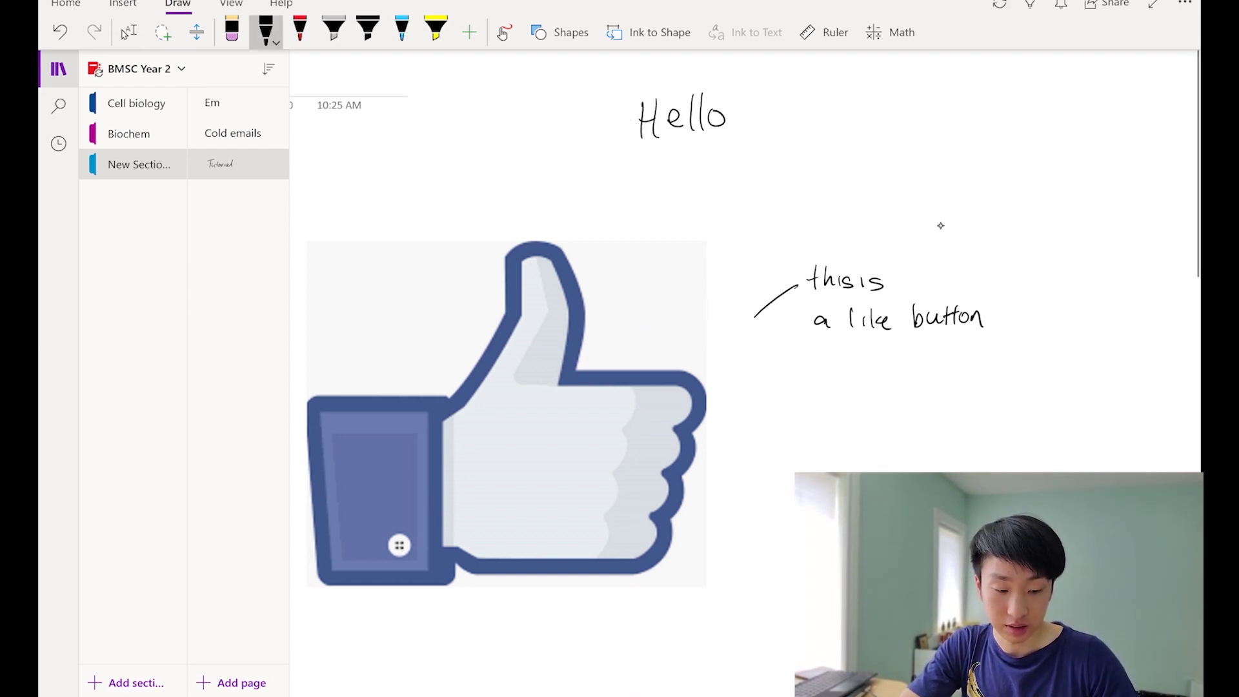
left_click_drag(905, 102, 946, 98)
left_click_drag(927, 98, 929, 121)
left_click_drag(918, 122, 952, 116)
mouse_move(1021, 100)
left_mouse_down()
mouse_move(1034, 120)
mouse_move(1077, 119)
left_mouse_up()
mouse_move(982, 176)
left_mouse_down()
mouse_move(1016, 164)
mouse_move(1038, 103)
mouse_move(1063, 123)
left_mouse_up()
scroll(940, 226, "right", 2)
mouse_move(1068, 122)
left_mouse_down()
mouse_move(1079, 110)
mouse_move(1086, 123)
left_mouse_up()
left_click_drag(1075, 109, 1092, 110)
left_click_drag(1095, 113, 1111, 120)
- Select the handwritten "Hello" with the lasso and move it away from the rest of its line
left_click(163, 33)
mouse_move(554, 79)
left_mouse_down()
mouse_move(454, 145)
mouse_move(556, 71)
left_mouse_up()
key("ctrl+c")
key("ctrl+v")
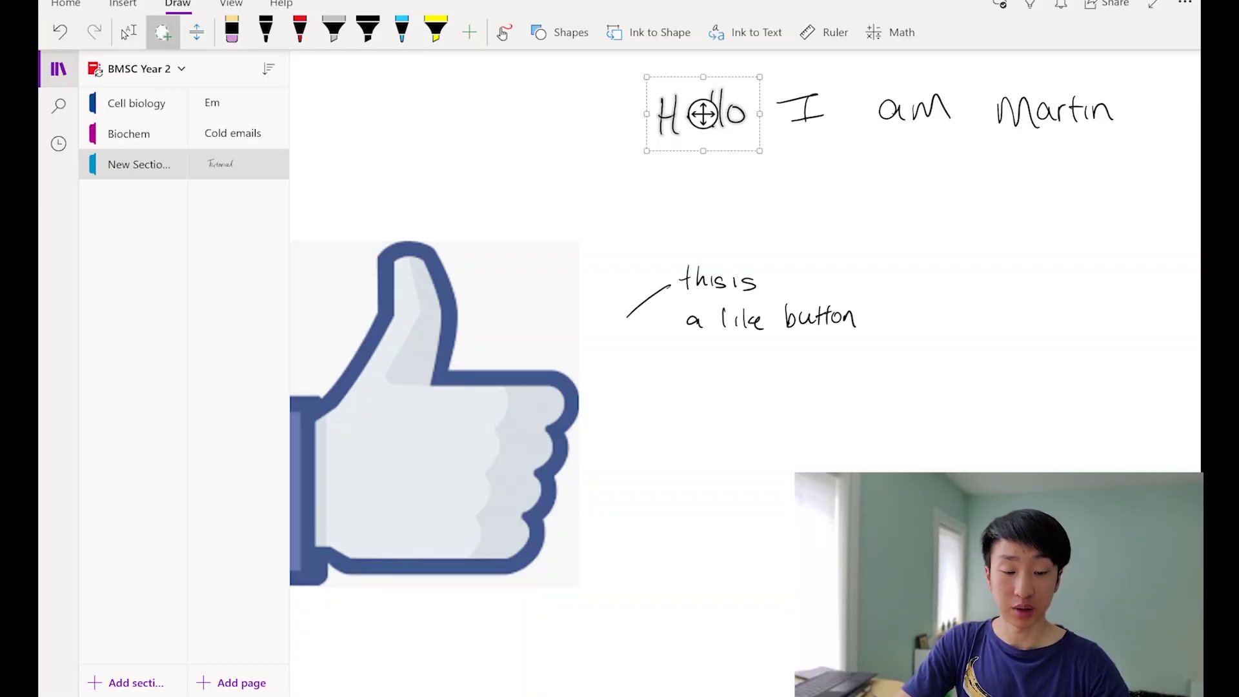
left_click(630, 110)
mouse_move(631, 110)
left_mouse_down()
mouse_move(716, 183)
mouse_move(591, 171)
mouse_move(629, 120)
left_mouse_up()
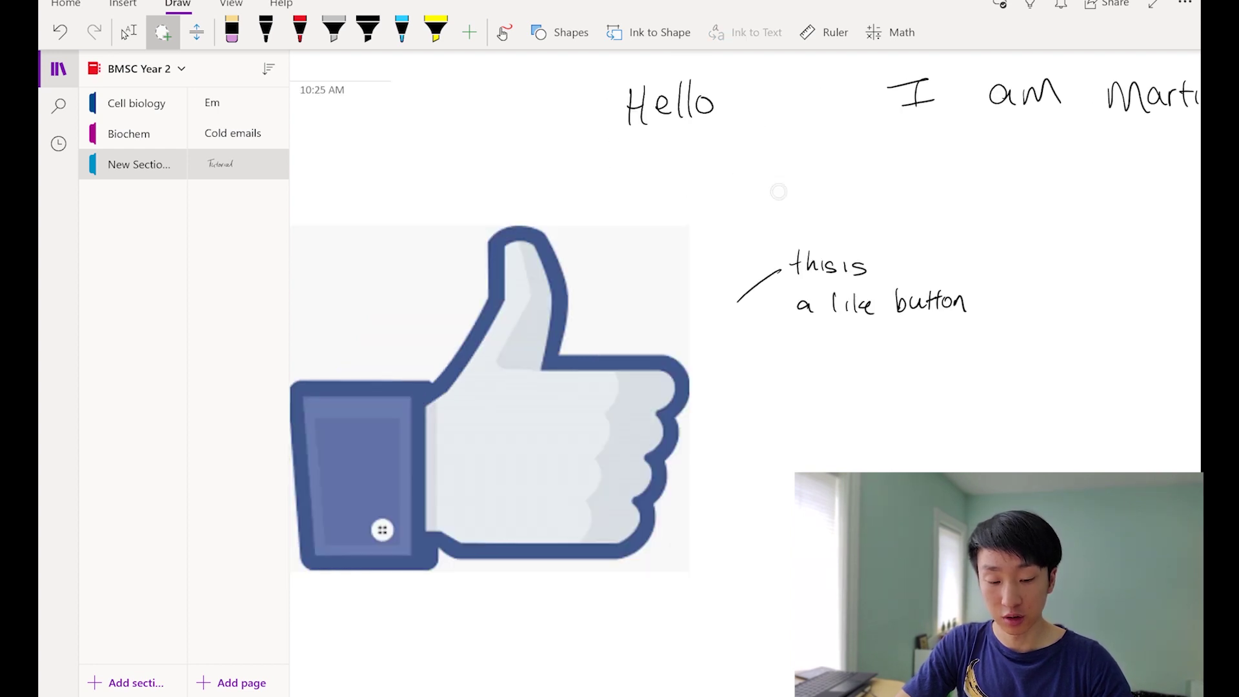
- Lasso the "this is a like button" note with its pointer line and move it up, closer to the thumb
mouse_move(774, 194)
left_mouse_down()
mouse_move(755, 387)
mouse_move(716, 232)
mouse_move(748, 213)
left_mouse_up()
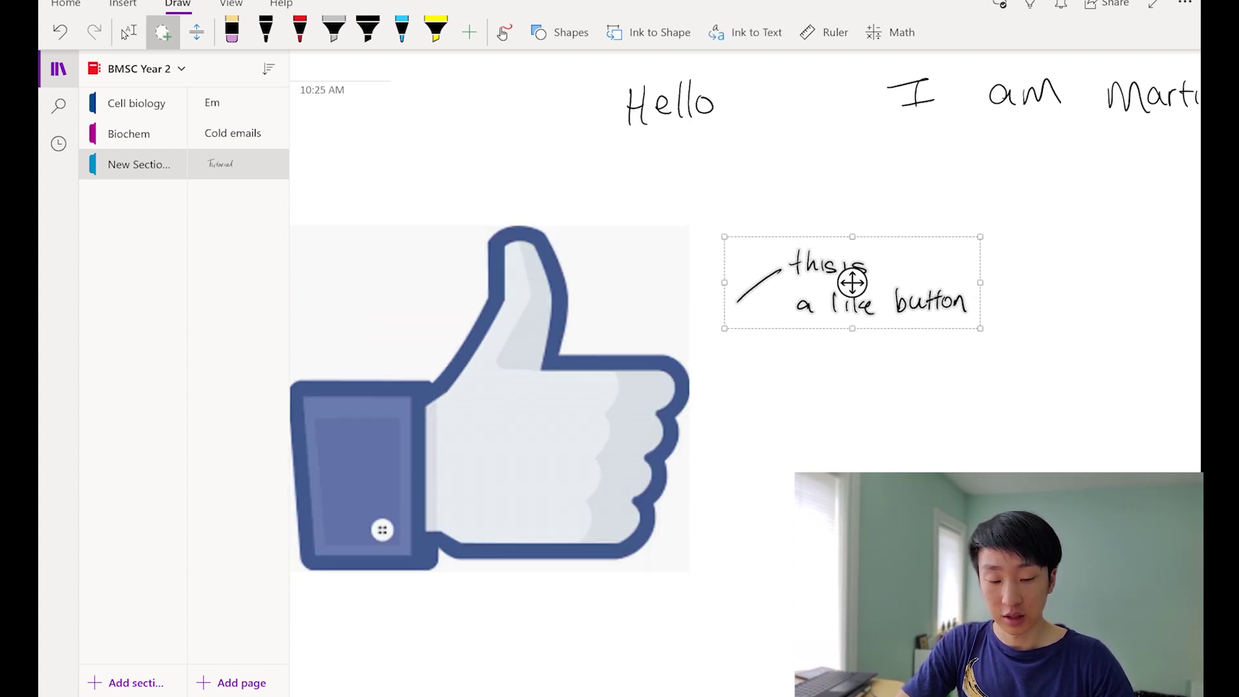
mouse_move(852, 282)
left_mouse_down()
mouse_move(775, 213)
mouse_move(760, 236)
left_mouse_up()
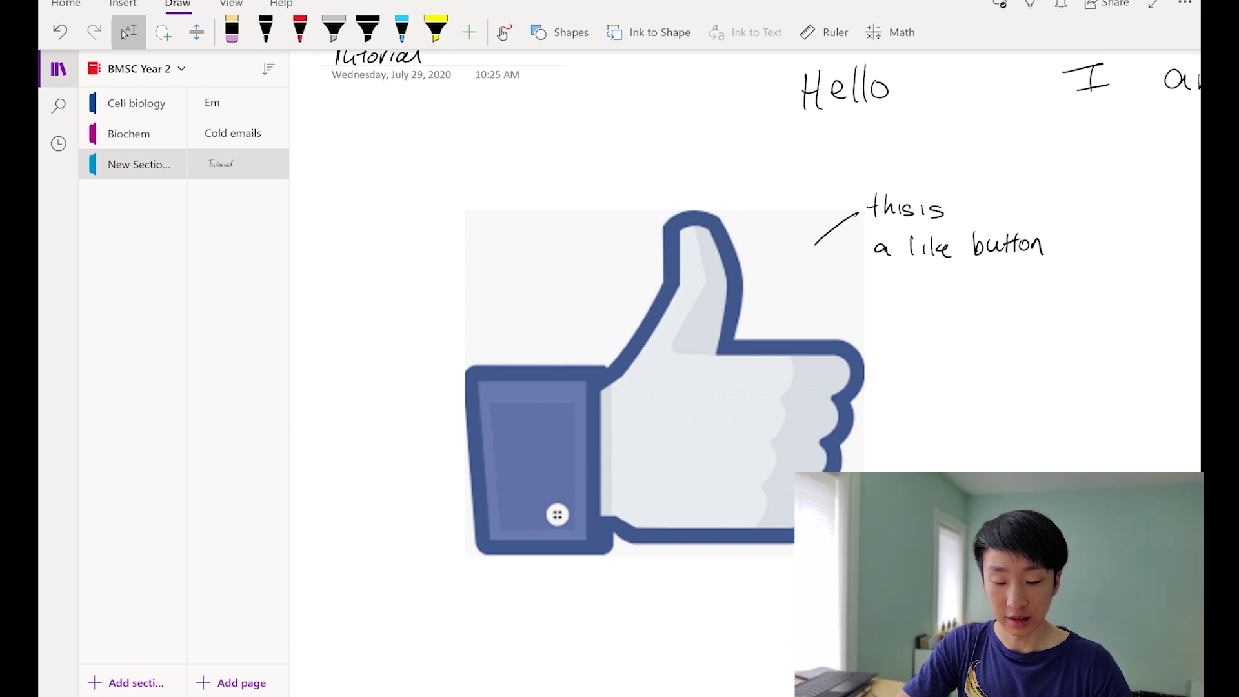
- Try the ruler on the page and rotate it to different angles, such as 13°
left_click(824, 32)
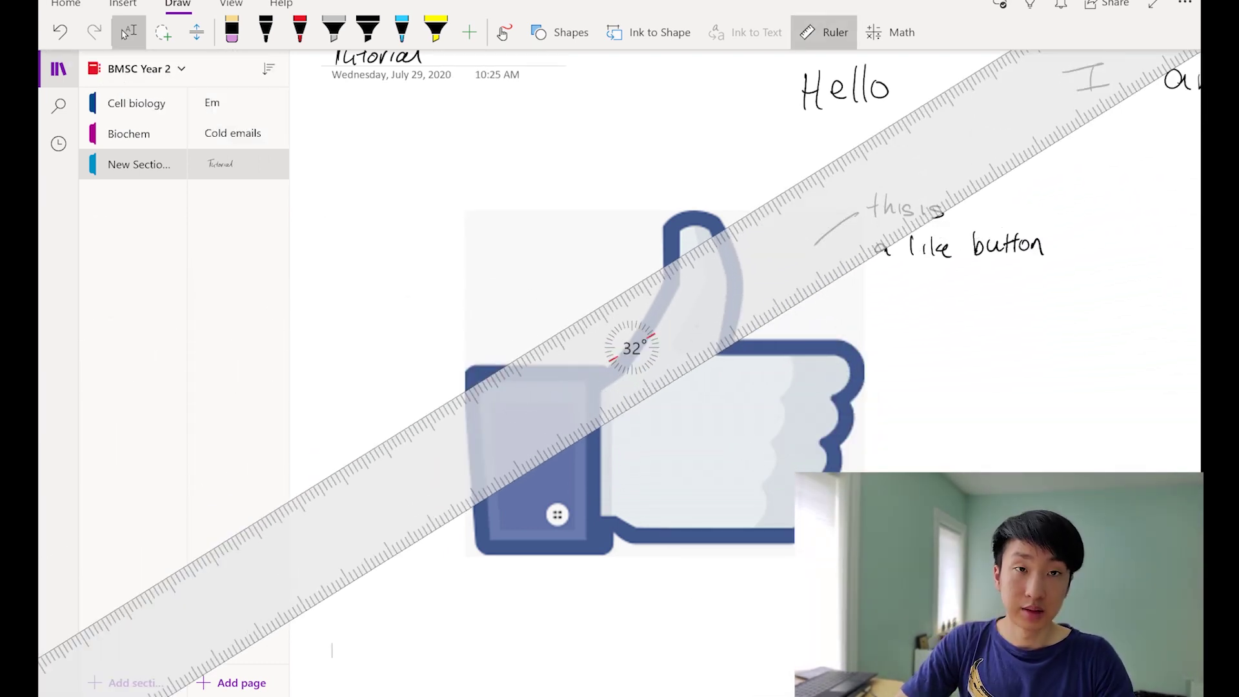
scroll(632, 347, "down", 20)
scroll(639, 346, "up", 15)
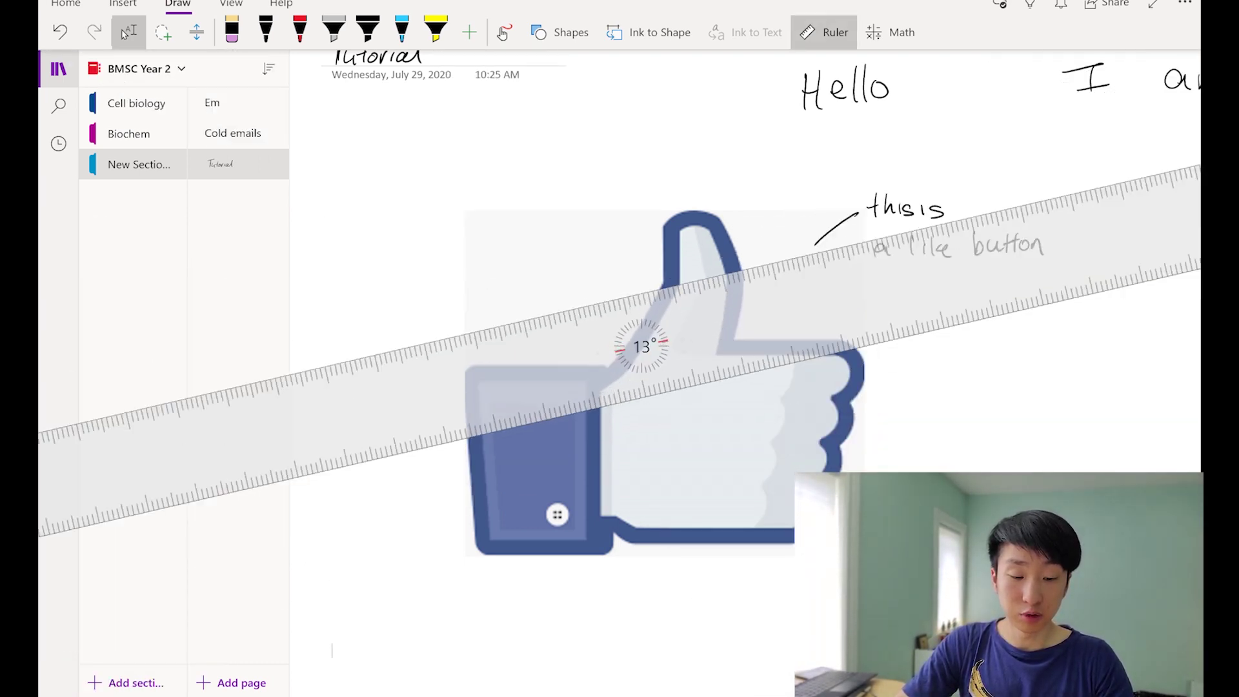
scroll(641, 346, "up", 19)
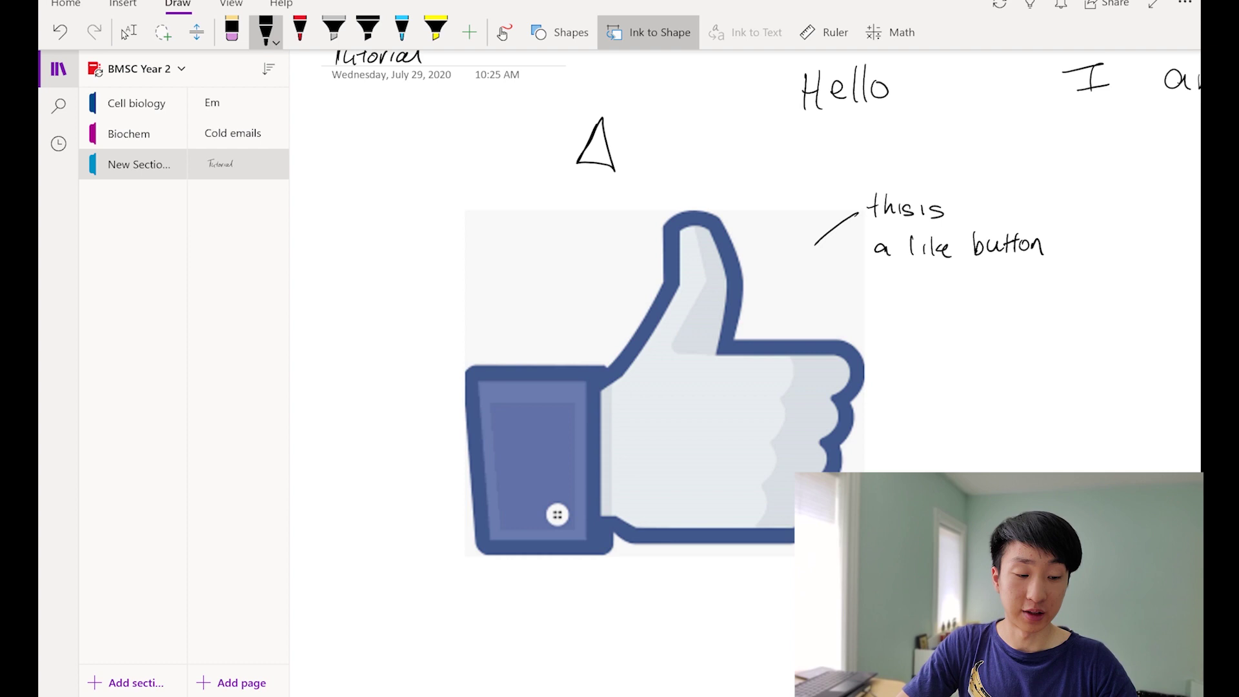
- Draw a circle and a triangle above the thumb image with the black pen and Ink to Shape
mouse_move(581, 143)
left_mouse_down()
mouse_move(613, 147)
mouse_move(629, 121)
left_mouse_up()
left_click(266, 29)
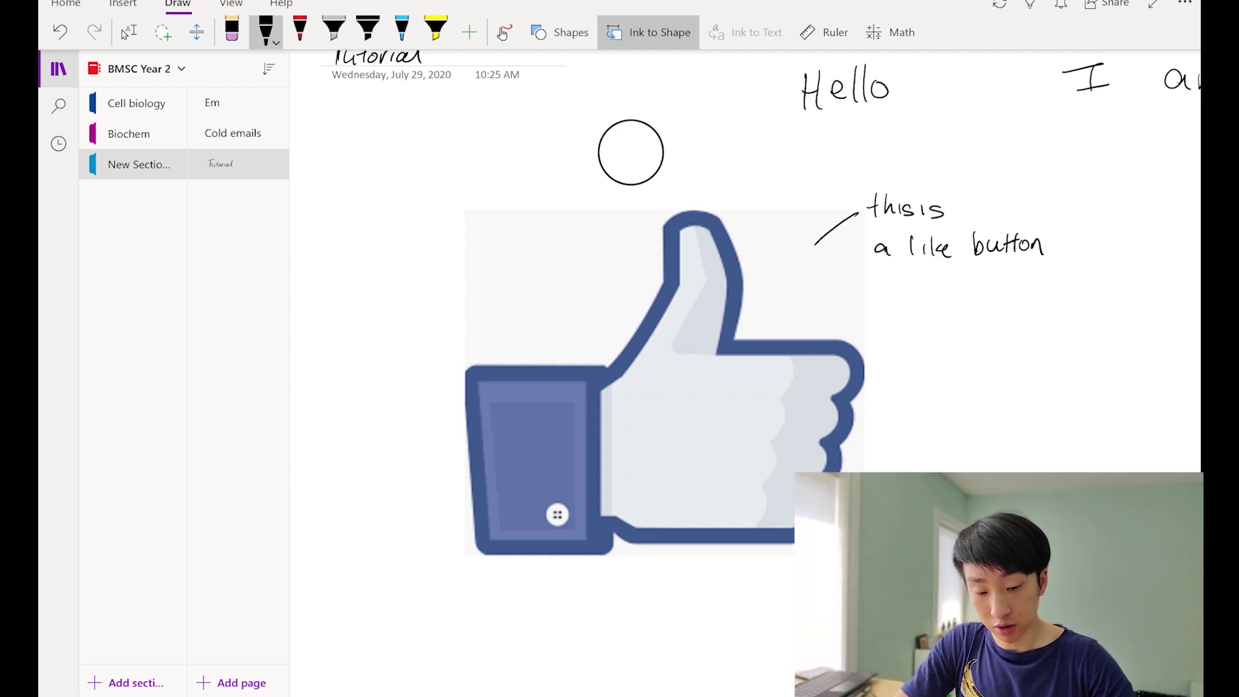
left_click_drag(541, 121, 507, 182)
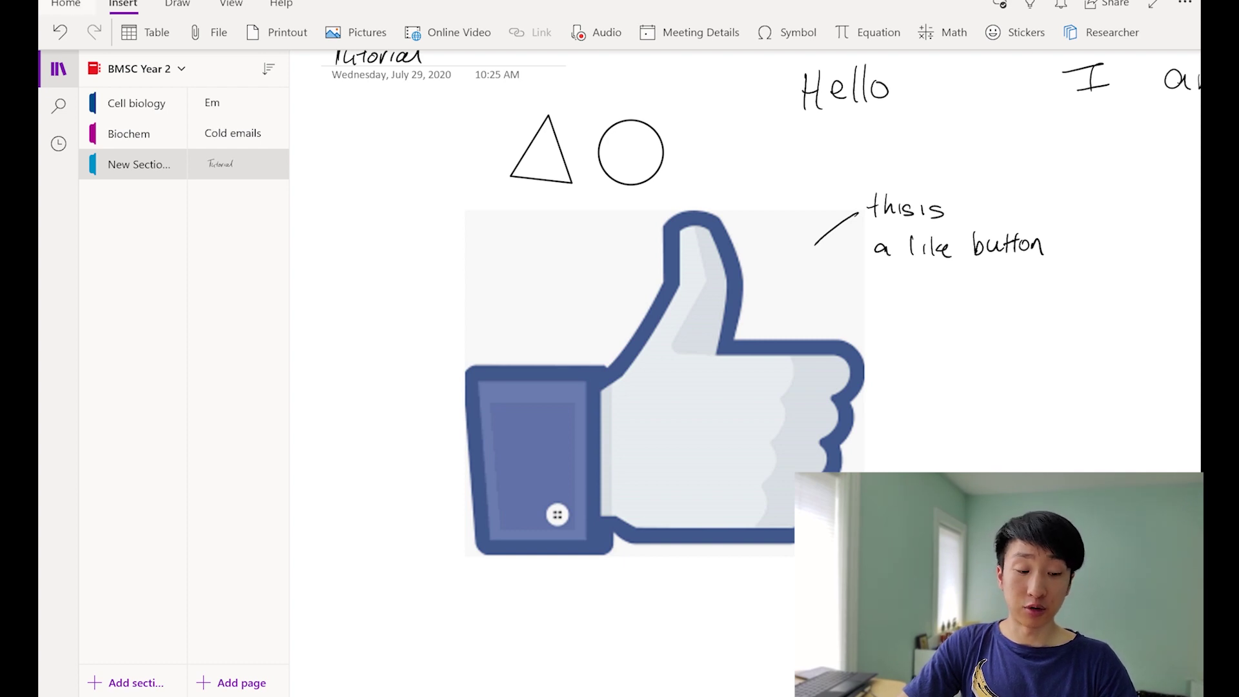
left_click(66, 4)
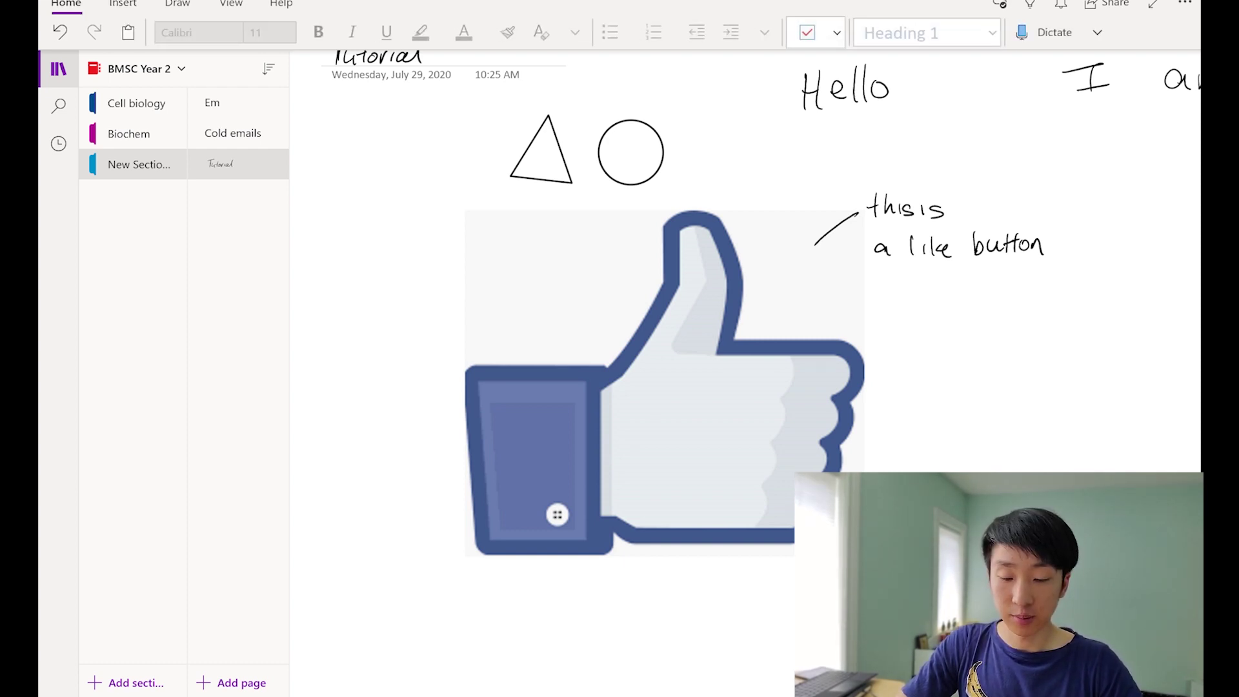